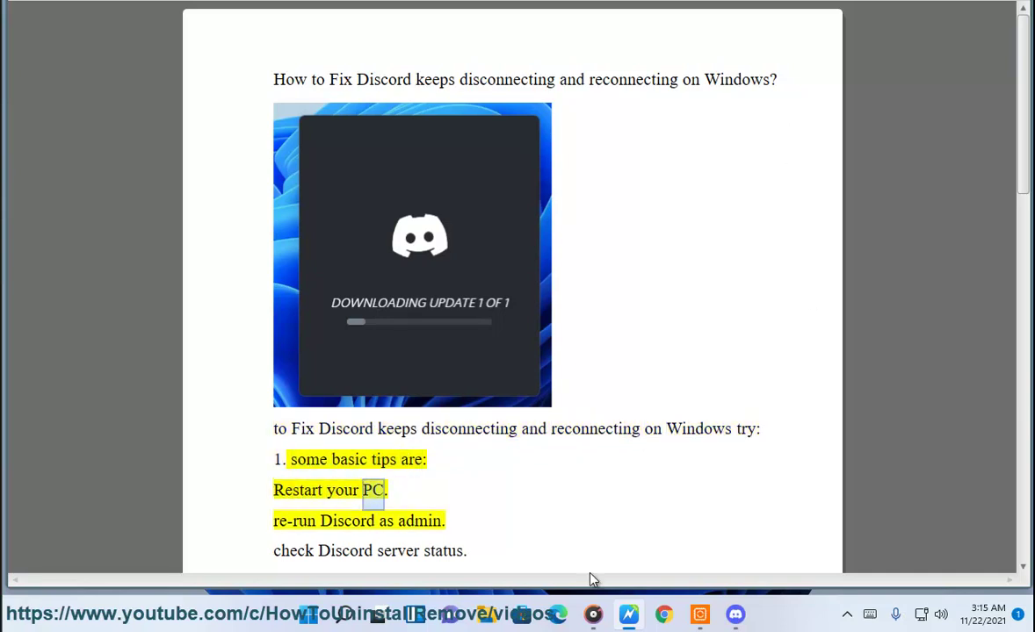
Show Restart under the Start menu's Power options, then select the 're-run Discord as admin' tip
{"action": "left_click", "coordinate": [308, 615]}
{"action": "left_click", "coordinate": [721, 558]}
{"action": "key", "text": "Escape"}
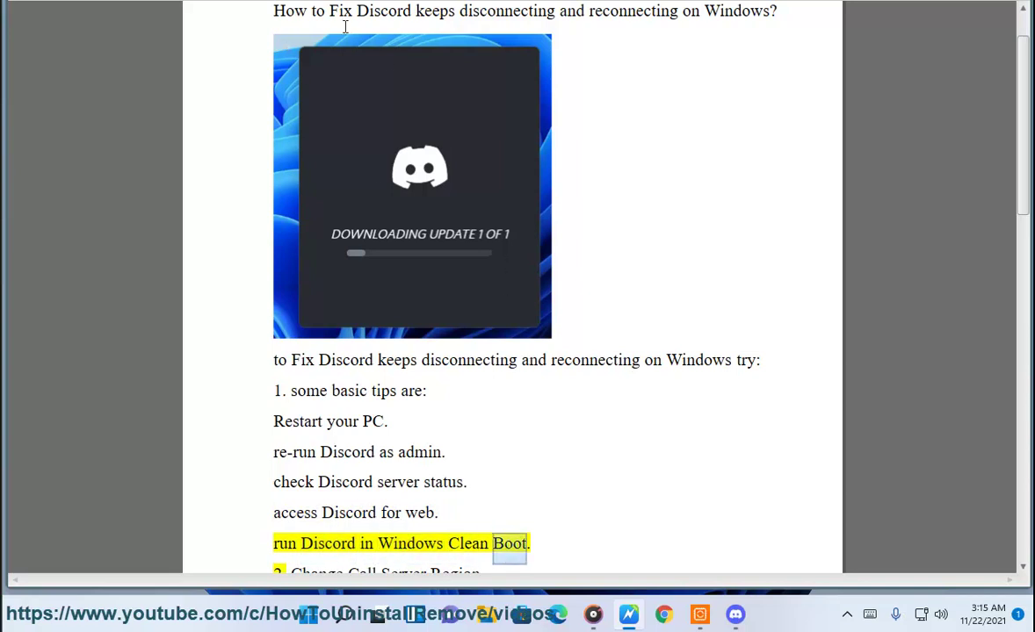
{"action": "left_click_drag", "start_coordinate": [455, 428], "coordinate": [278, 430]}
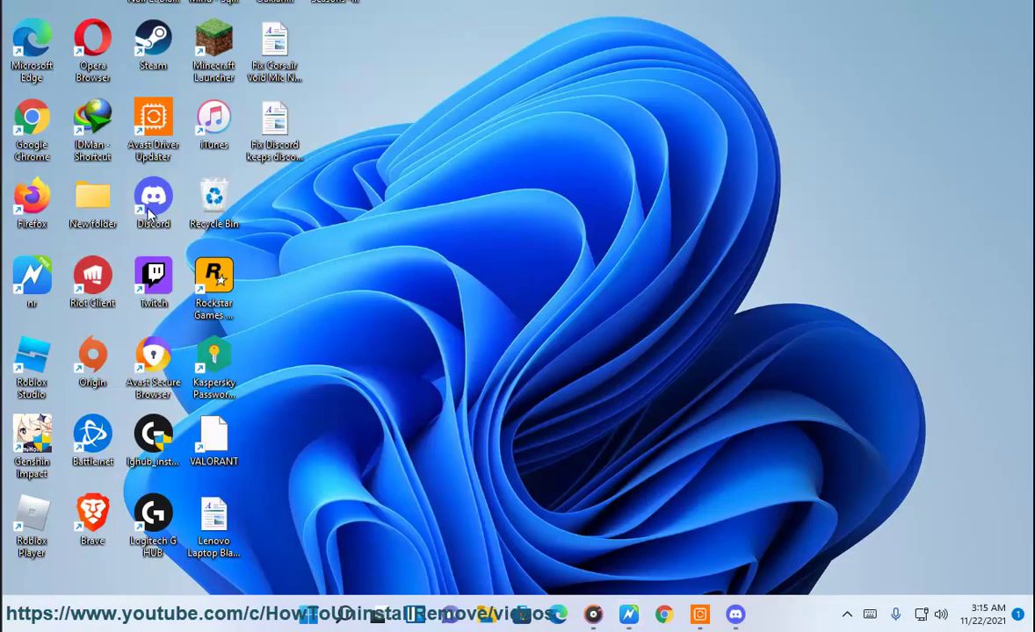
Show the Discord shortcut's launch options, dismiss them, and select 'Discord server status' in the guide
{"action": "right_click", "coordinate": [149, 213]}
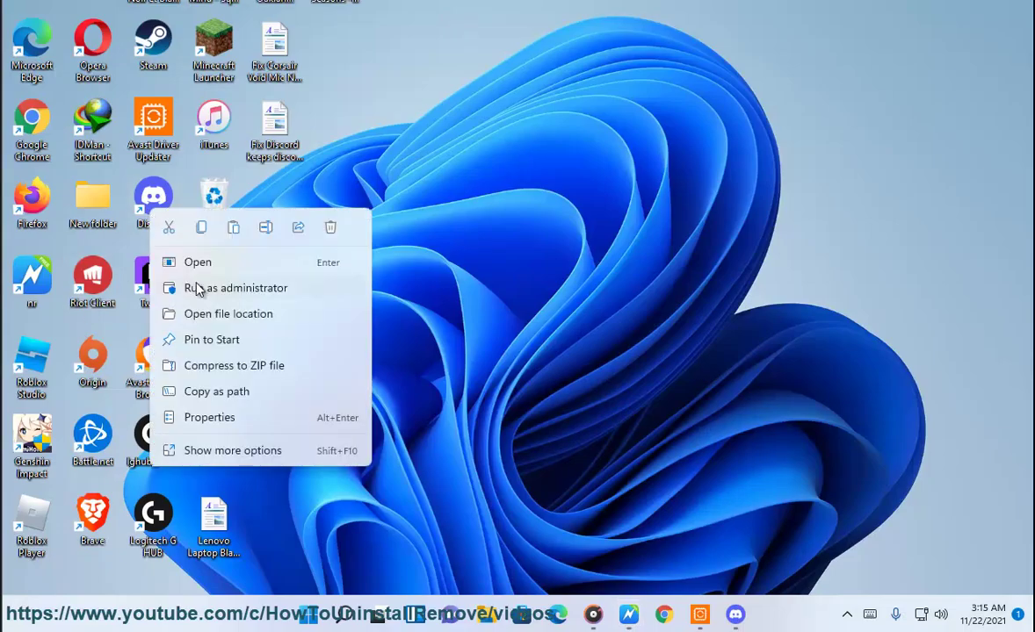
{"action": "left_click", "coordinate": [638, 329]}
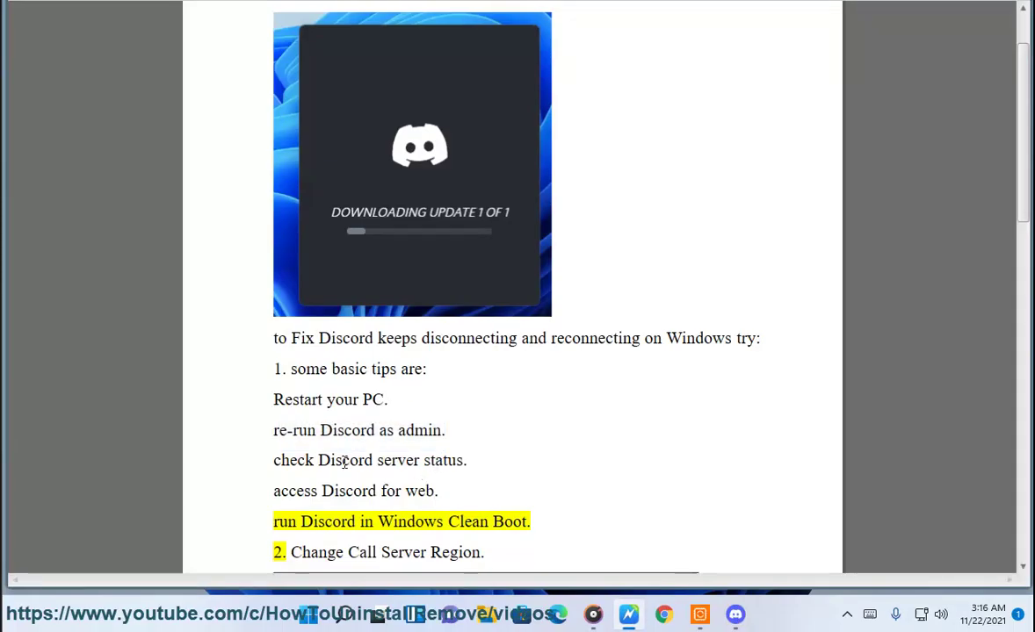
{"action": "left_click_drag", "start_coordinate": [465, 460], "coordinate": [324, 466]}
{"action": "key", "text": "ctrl+c"}
Search Google for 'Discord server status' in Chrome and review the Discord Status results
{"action": "left_click", "coordinate": [663, 614]}
{"action": "key", "text": "ctrl+v"}
{"action": "key", "text": "Return"}
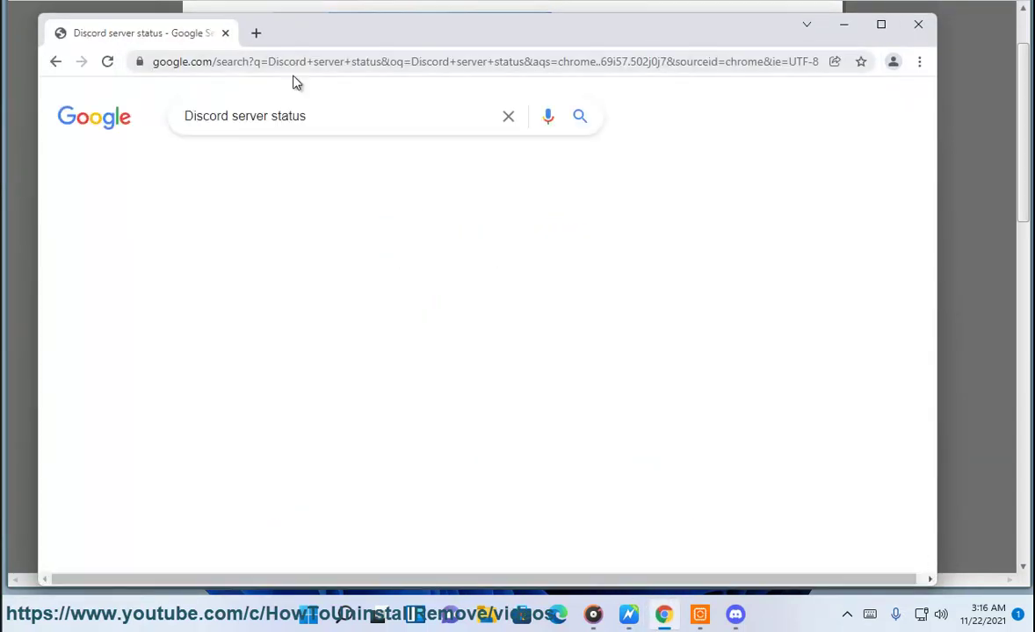
{"action": "left_click_drag", "start_coordinate": [180, 255], "coordinate": [60, 256]}
{"action": "scroll", "coordinate": [587, 351], "scroll_direction": "down", "scroll_amount": 6}
{"action": "scroll", "coordinate": [275, 246], "scroll_direction": "up", "scroll_amount": 1}
{"action": "left_click_drag", "start_coordinate": [374, 305], "coordinate": [53, 308]}
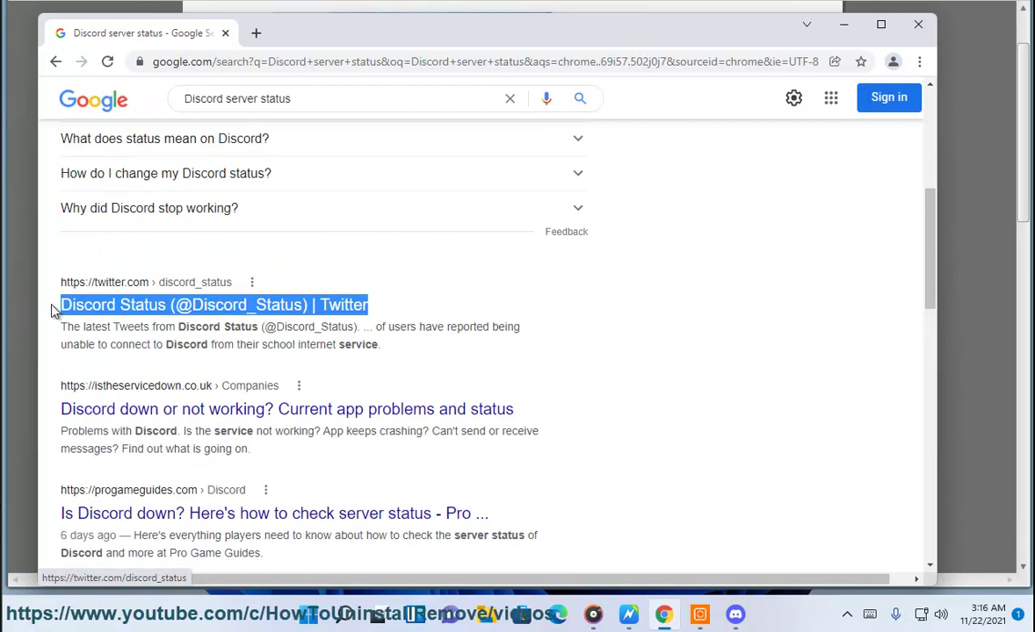
Copy 'Discord for web' from the guide, search it, and highlight the Discord web browser result
{"action": "left_click", "coordinate": [845, 27]}
{"action": "left_click", "coordinate": [440, 492]}
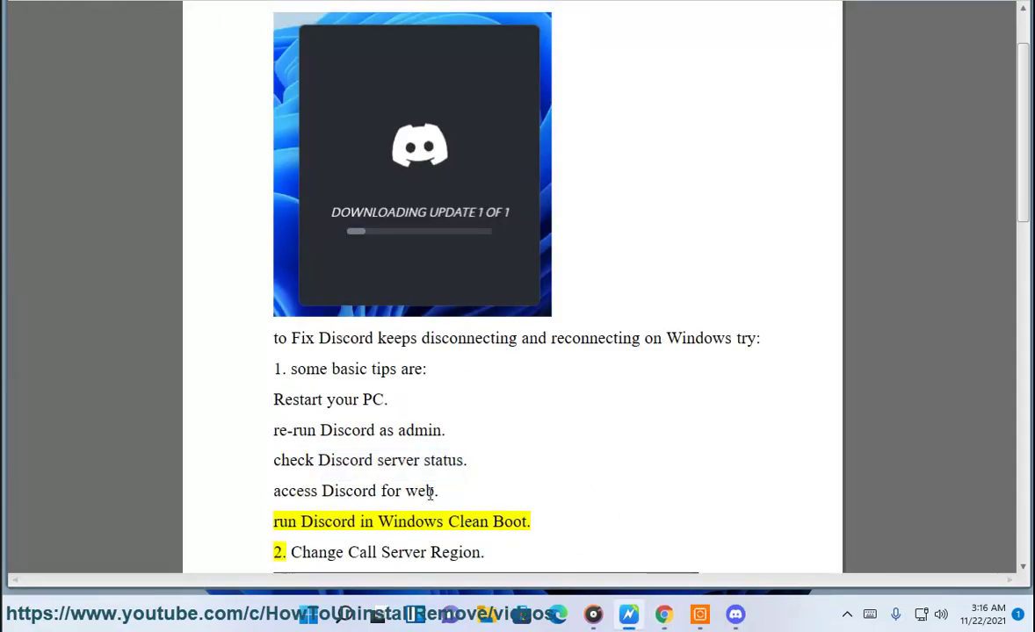
{"action": "left_click_drag", "start_coordinate": [434, 492], "coordinate": [326, 494]}
{"action": "key", "text": "ctrl+c"}
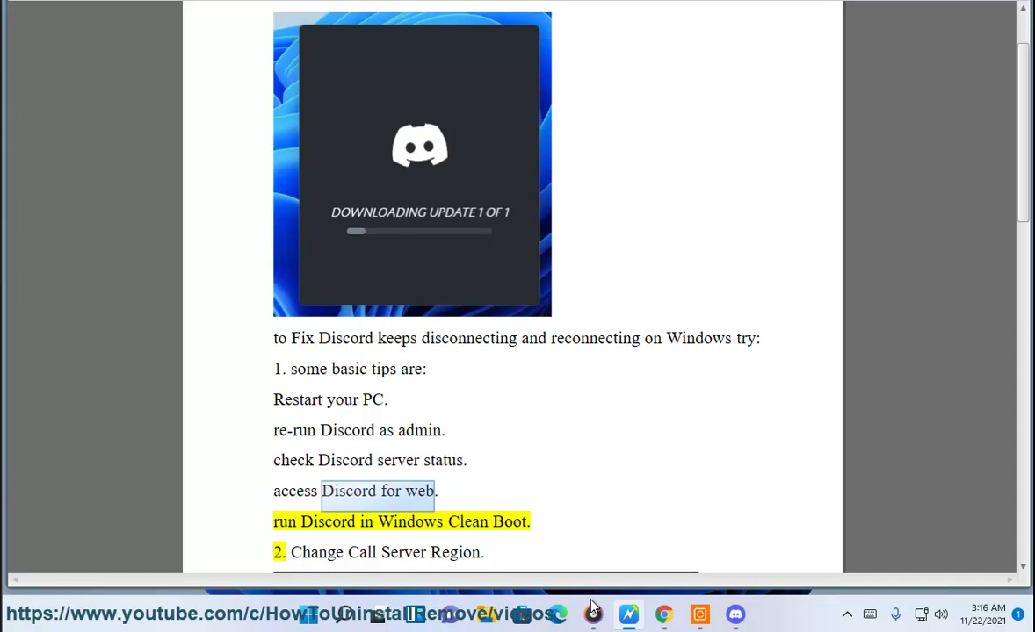
{"action": "left_click", "coordinate": [663, 614]}
{"action": "left_click", "coordinate": [289, 99]}
{"action": "left_click_drag", "start_coordinate": [289, 99], "coordinate": [7, 105]}
{"action": "key", "text": "ctrl+v"}
{"action": "key", "text": "Return"}
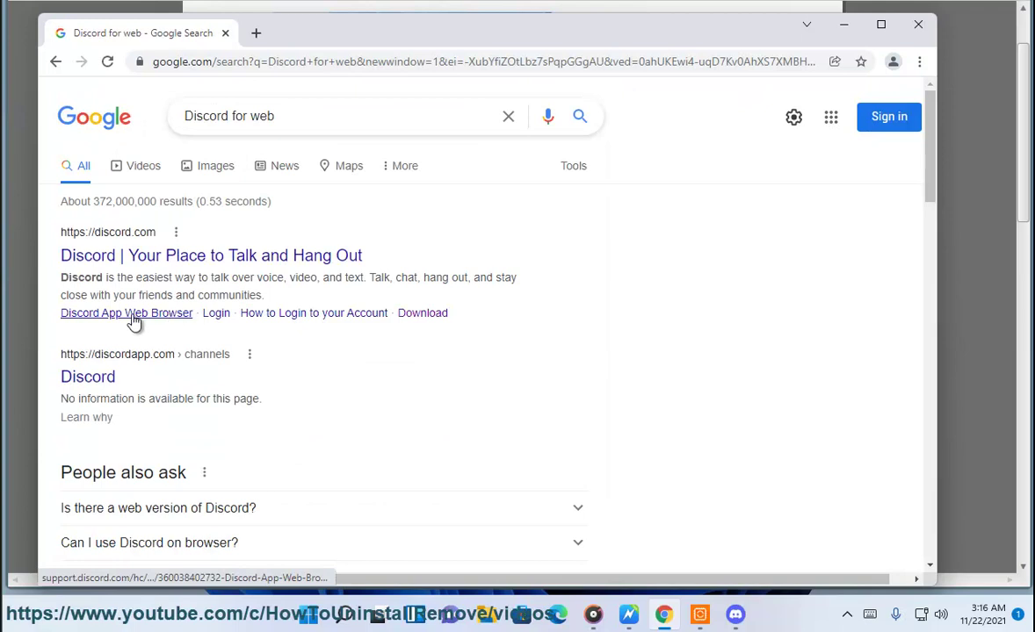
{"action": "left_click_drag", "start_coordinate": [193, 314], "coordinate": [37, 318]}
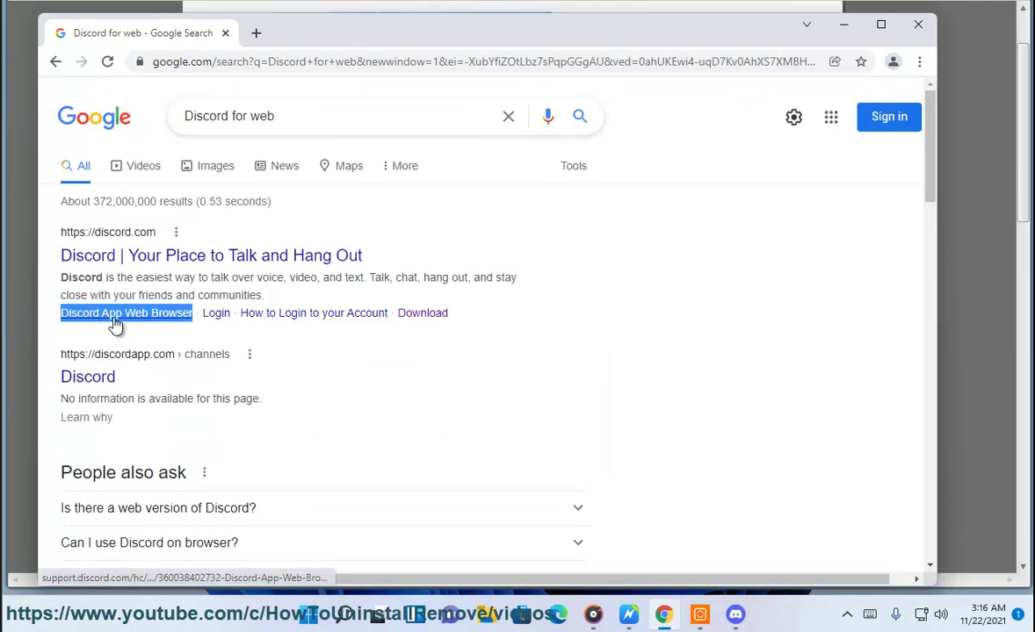
Search Google for 'clean boot windows 10' and highlight Microsoft's clean boot guide
{"action": "left_click", "coordinate": [843, 24]}
{"action": "left_click", "coordinate": [462, 421]}
{"action": "left_click_drag", "start_coordinate": [538, 524], "coordinate": [377, 522]}
{"action": "left_click", "coordinate": [664, 614]}
{"action": "triple_click", "coordinate": [263, 116]}
{"action": "type", "text": "CLEAN BOOT"}
{"action": "key", "text": "BackSpace"}
{"action": "key", "text": "BackSpace"}
{"action": "key", "text": "BackSpace"}
{"action": "type", "text": "OO"}
{"action": "left_click", "coordinate": [237, 157]}
{"action": "left_click_drag", "start_coordinate": [513, 261], "coordinate": [47, 267]}
In msconfig's Services tab, hide all Microsoft services and disable the rest
{"action": "key", "text": "super+r"}
{"action": "left_click", "coordinate": [138, 561]}
{"action": "left_click", "coordinate": [386, 148]}
{"action": "left_click", "coordinate": [313, 372]}
{"action": "left_click", "coordinate": [697, 359]}
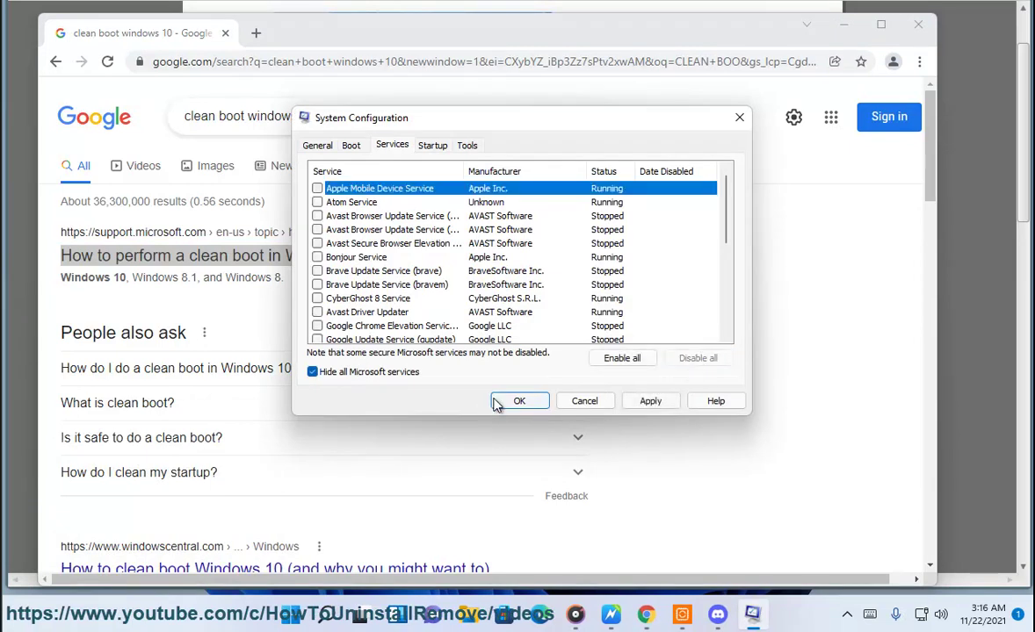
Check Task Manager's Startup apps list, then return to the guide
{"action": "key", "text": "super+s"}
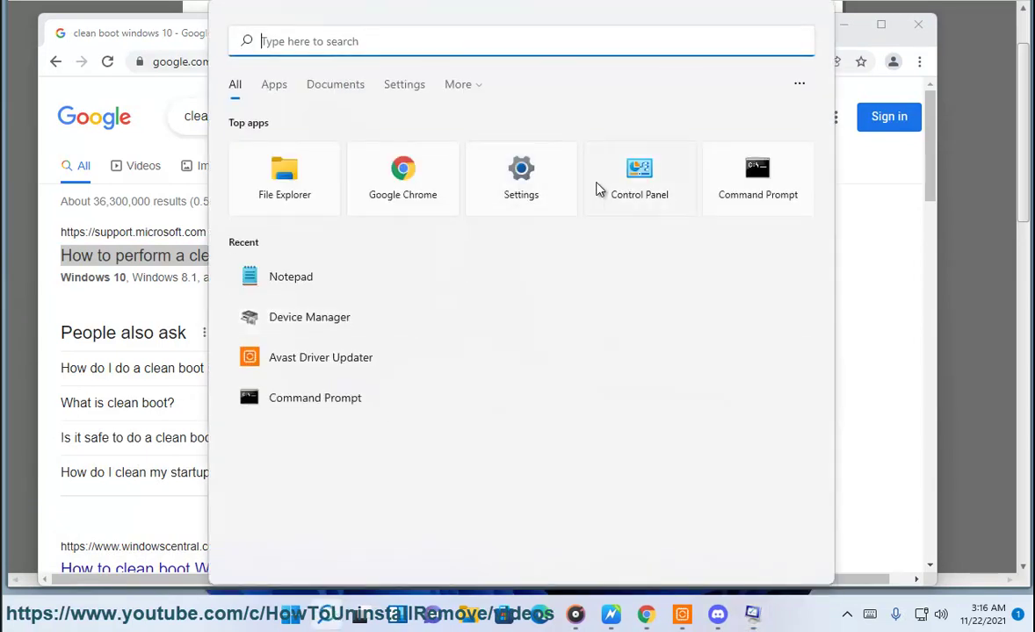
{"action": "type", "text": "TASK"}
{"action": "left_click", "coordinate": [345, 164]}
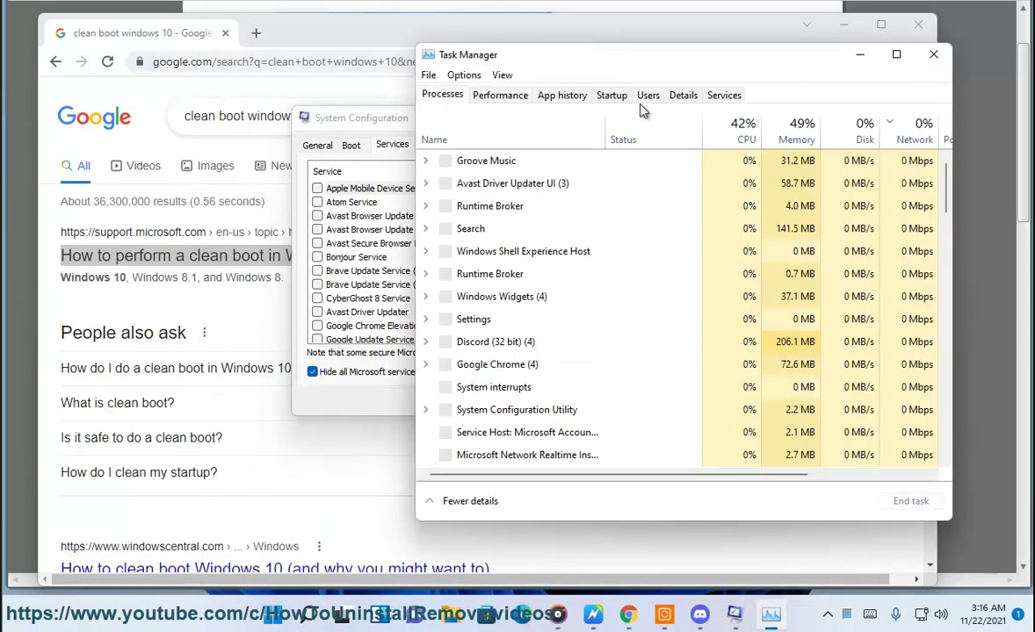
{"action": "left_click", "coordinate": [626, 95]}
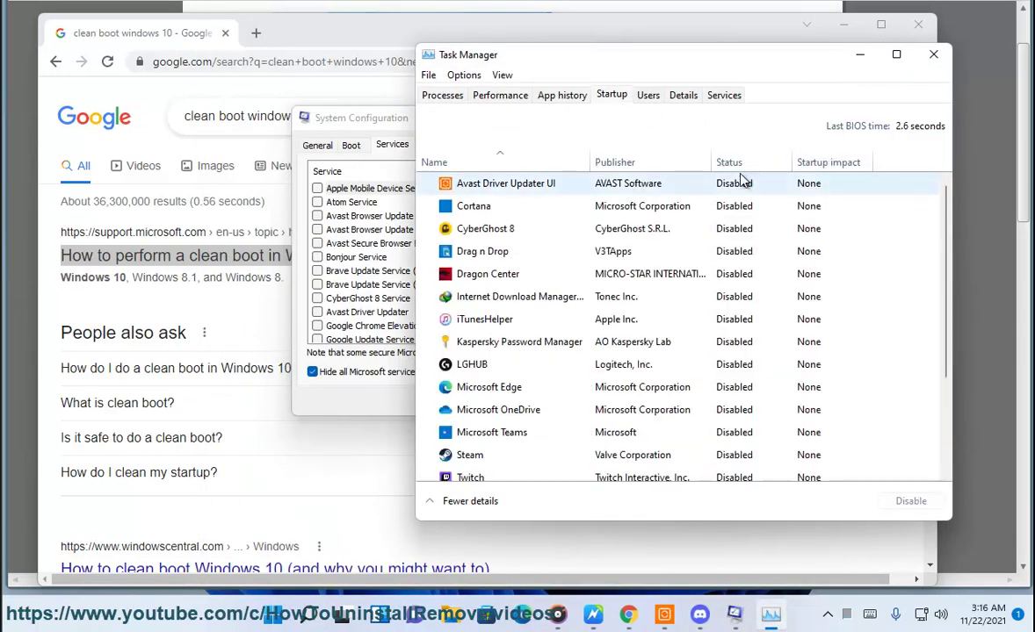
{"action": "left_click", "coordinate": [861, 54]}
{"action": "left_click", "coordinate": [829, 65]}
{"action": "left_click", "coordinate": [843, 25]}
Close Discord's settings screen and scroll the guide further down
{"action": "key", "text": "alt+Tab"}
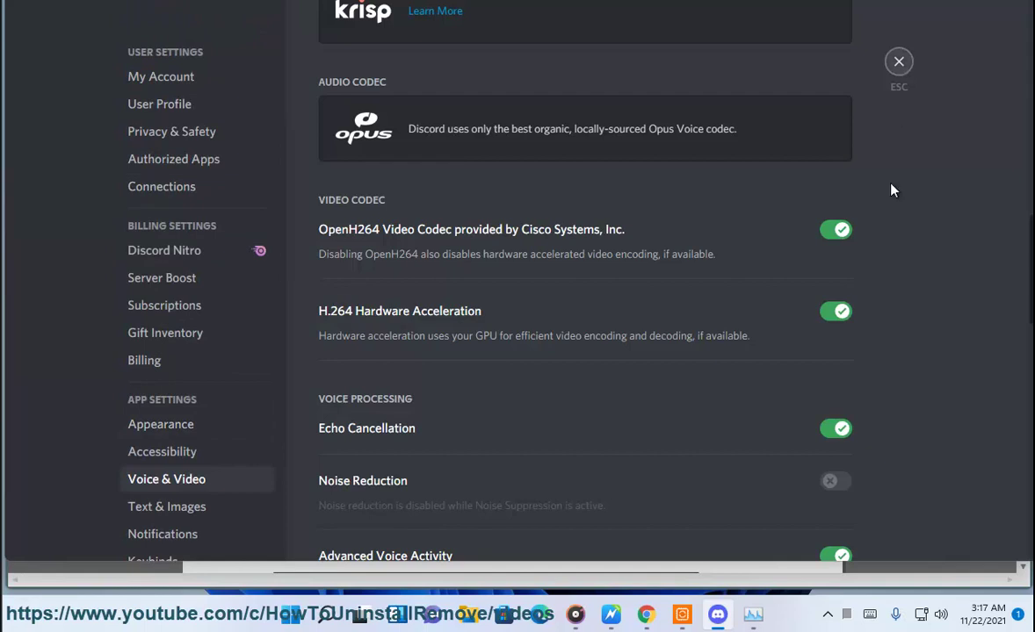
{"action": "key", "text": "Escape"}
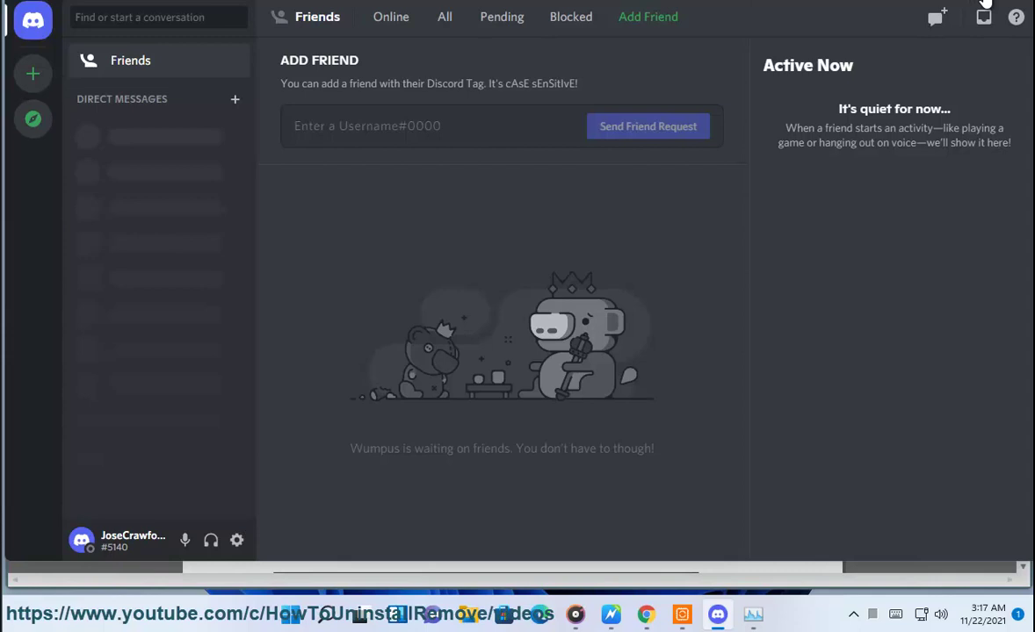
{"action": "left_click", "coordinate": [908, 4]}
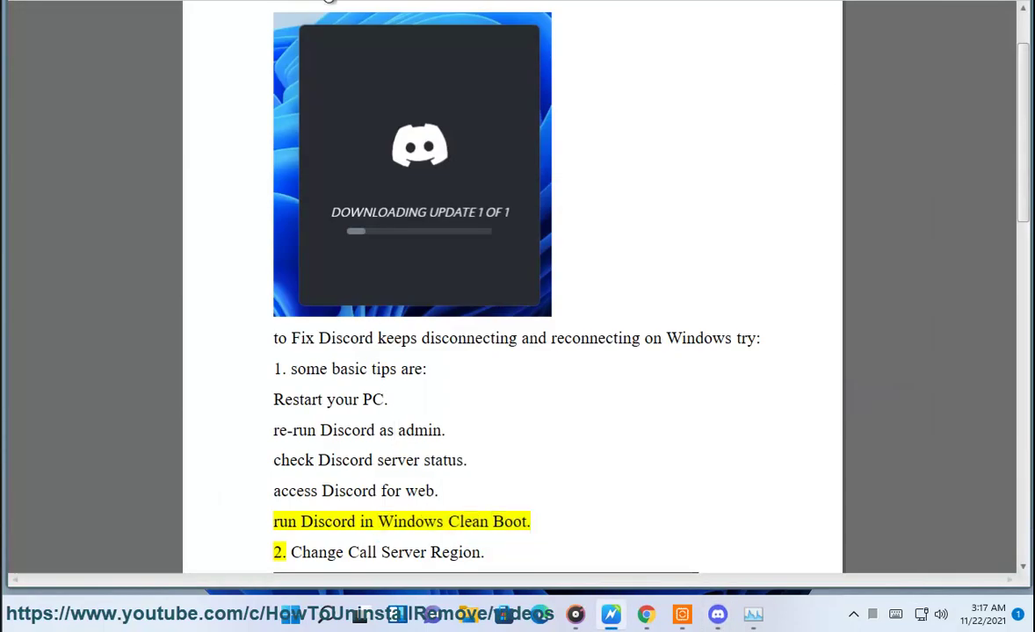
{"action": "scroll", "coordinate": [584, 307], "scroll_direction": "down", "scroll_amount": 3}
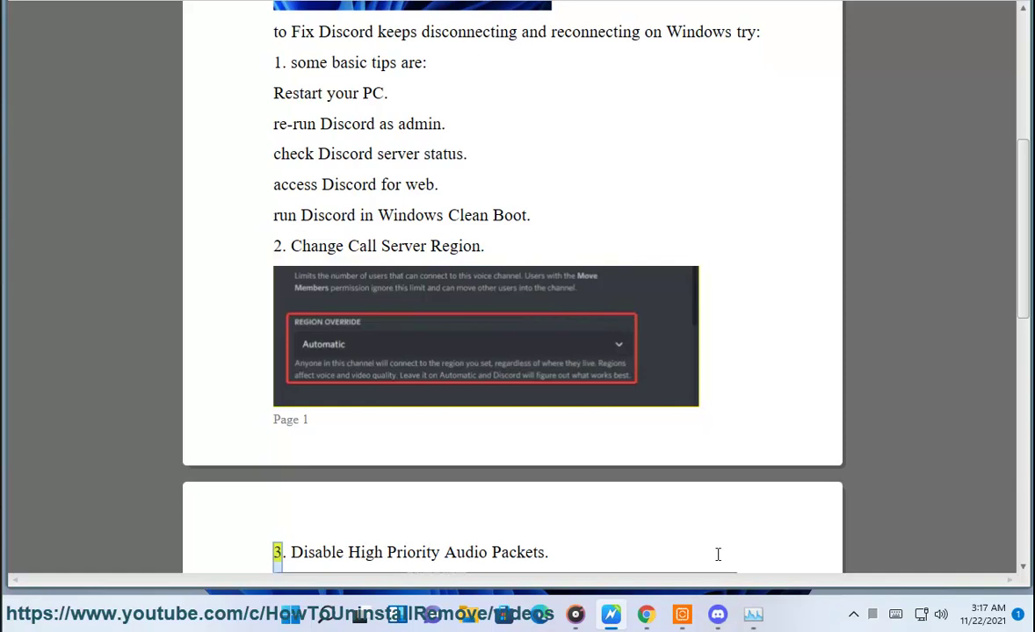
Open Discord's Server Boost settings page and scroll through its perks and pricing
{"action": "left_click", "coordinate": [718, 615]}
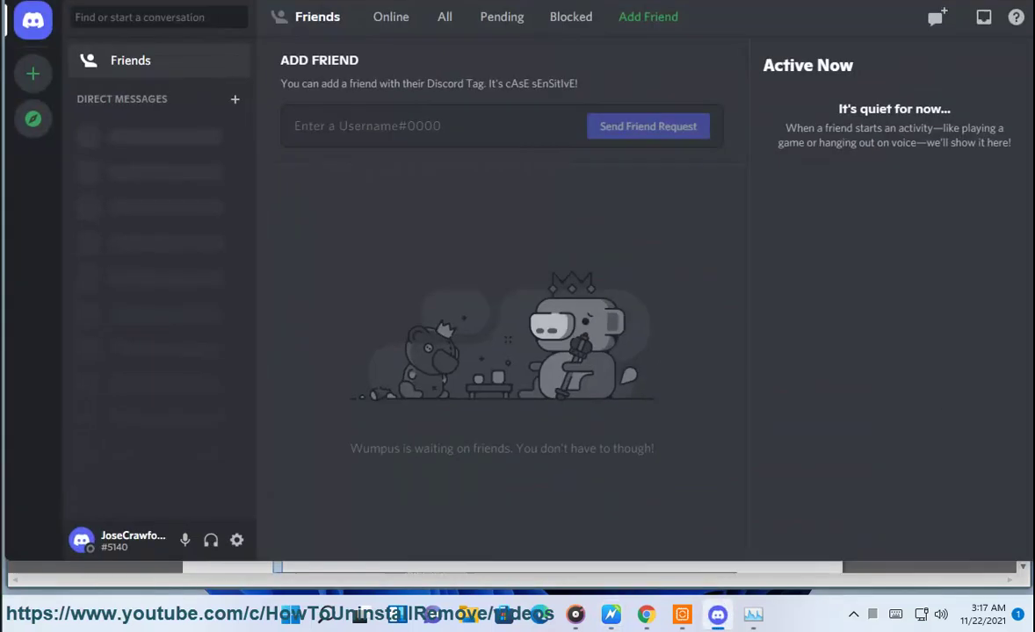
{"action": "left_click", "coordinate": [236, 541]}
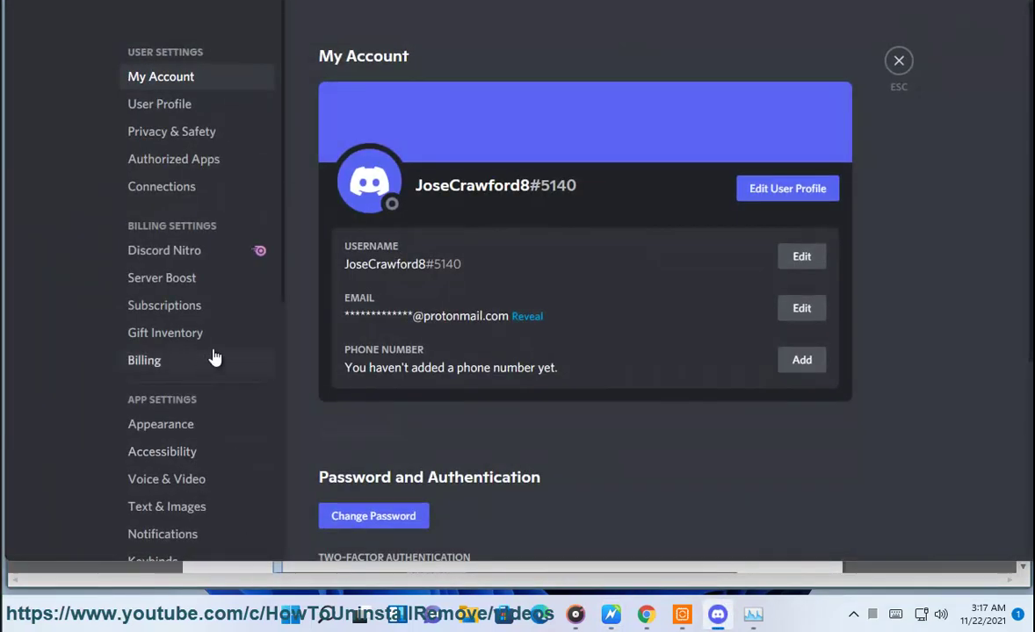
{"action": "left_click", "coordinate": [165, 280]}
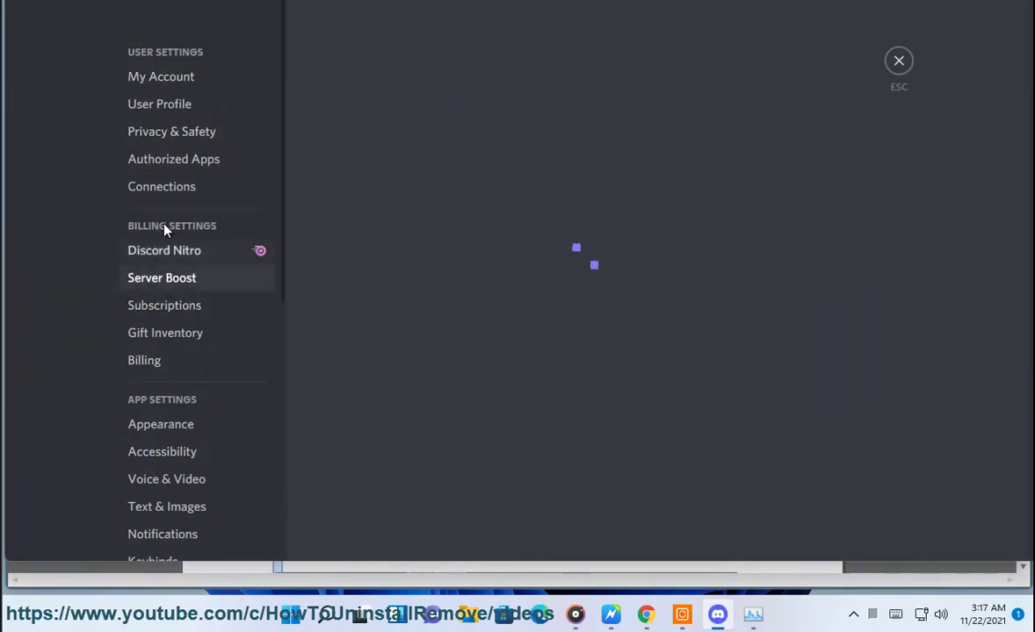
{"action": "scroll", "coordinate": [793, 352], "scroll_direction": "down", "scroll_amount": 4}
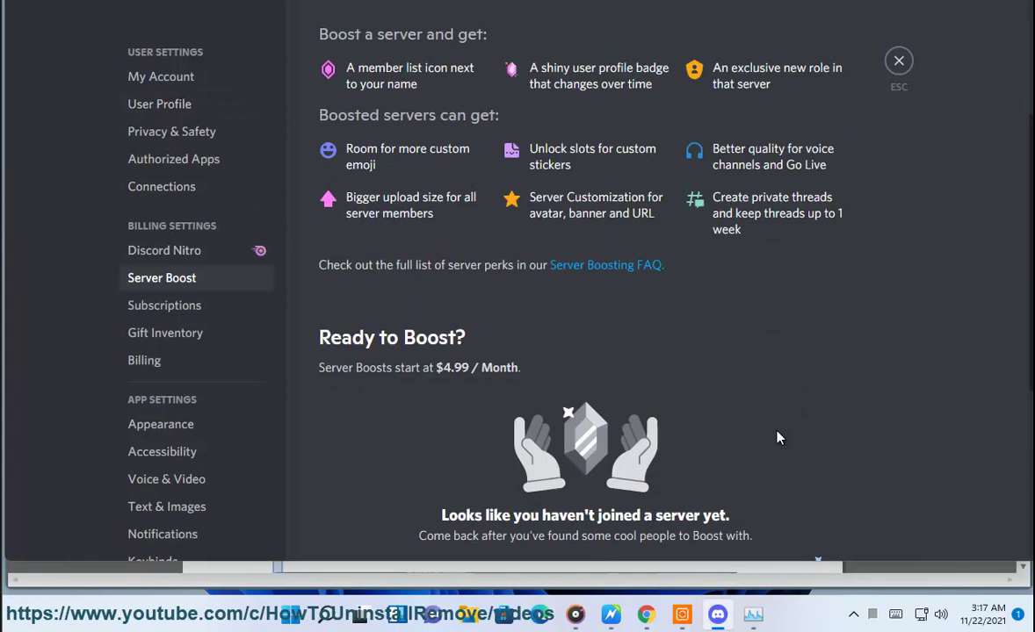
{"action": "scroll", "coordinate": [777, 437], "scroll_direction": "down", "scroll_amount": 3}
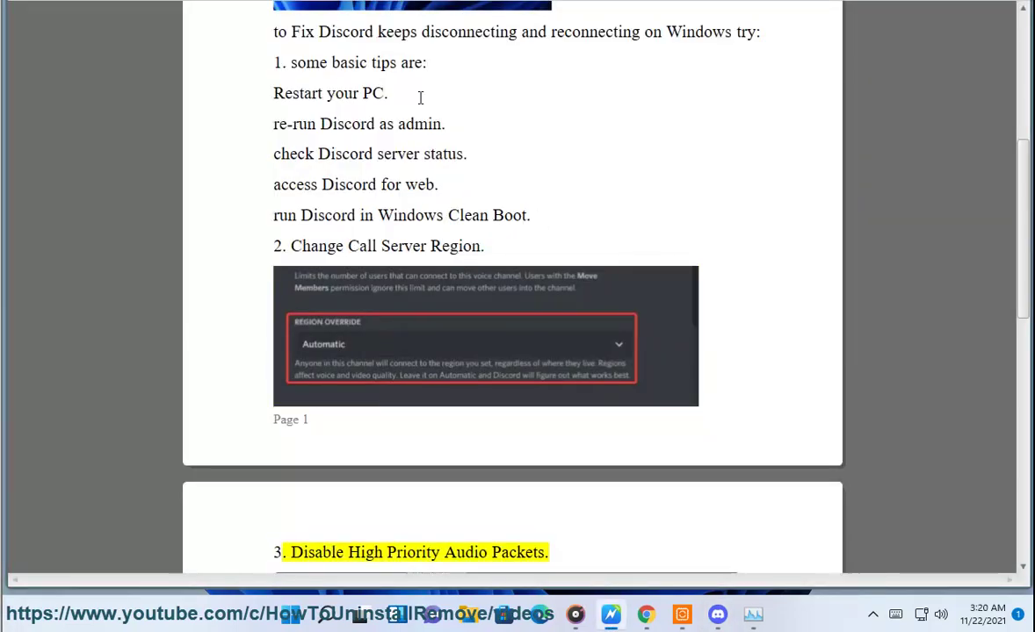
Scroll the guide to step 4 and show Avast Driver Updater's home screen
{"action": "scroll", "coordinate": [502, 195], "scroll_direction": "down", "scroll_amount": 1}
{"action": "scroll", "coordinate": [502, 195], "scroll_direction": "down", "scroll_amount": 2}
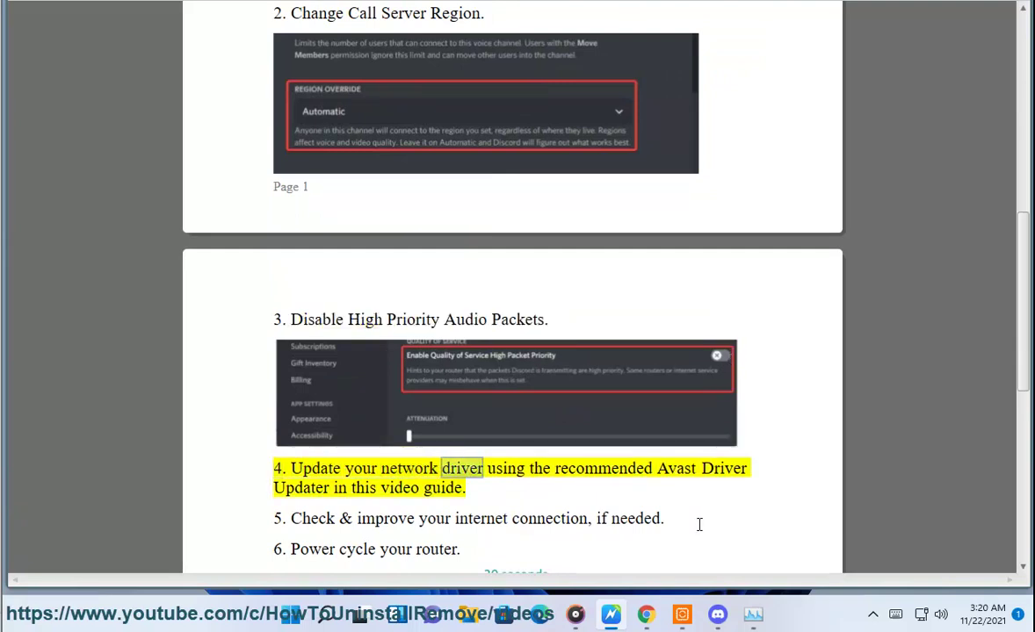
{"action": "left_click", "coordinate": [681, 615]}
{"action": "left_click", "coordinate": [132, 118]}
Rescan drivers in Avast, review the one outdated driver, and scroll the guide to step 8
{"action": "left_click", "coordinate": [385, 386]}
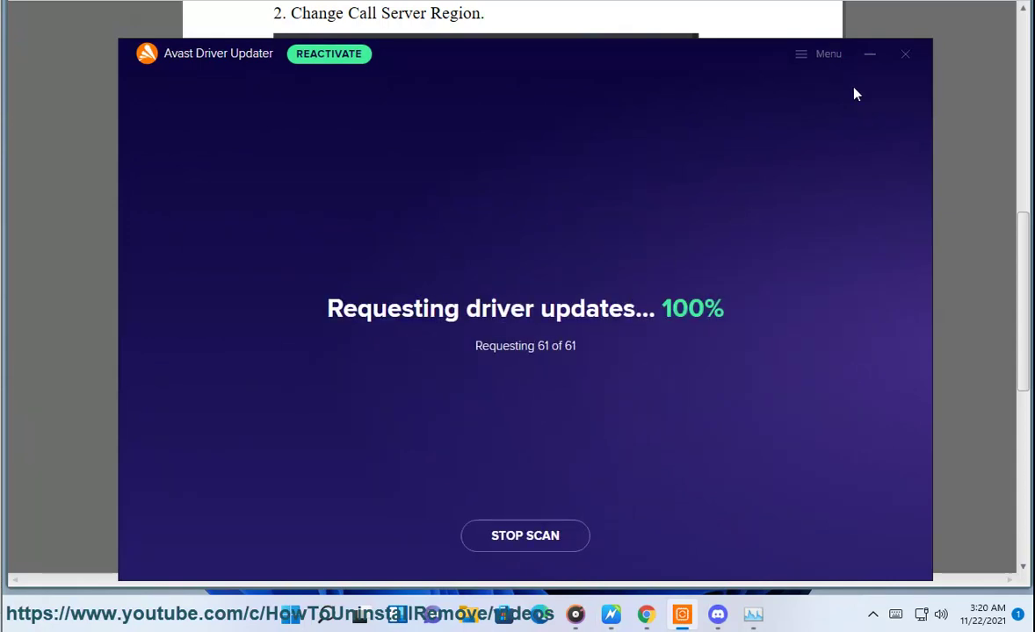
{"action": "scroll", "coordinate": [510, 483], "scroll_direction": "down", "scroll_amount": 3}
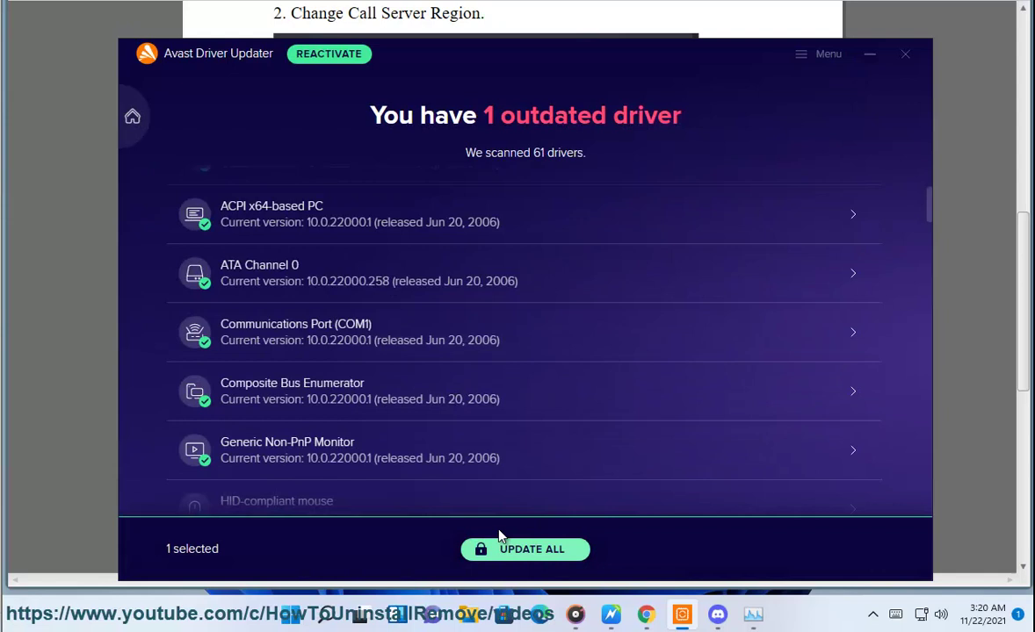
{"action": "left_click", "coordinate": [869, 54]}
{"action": "scroll", "coordinate": [455, 261], "scroll_direction": "down", "scroll_amount": 2}
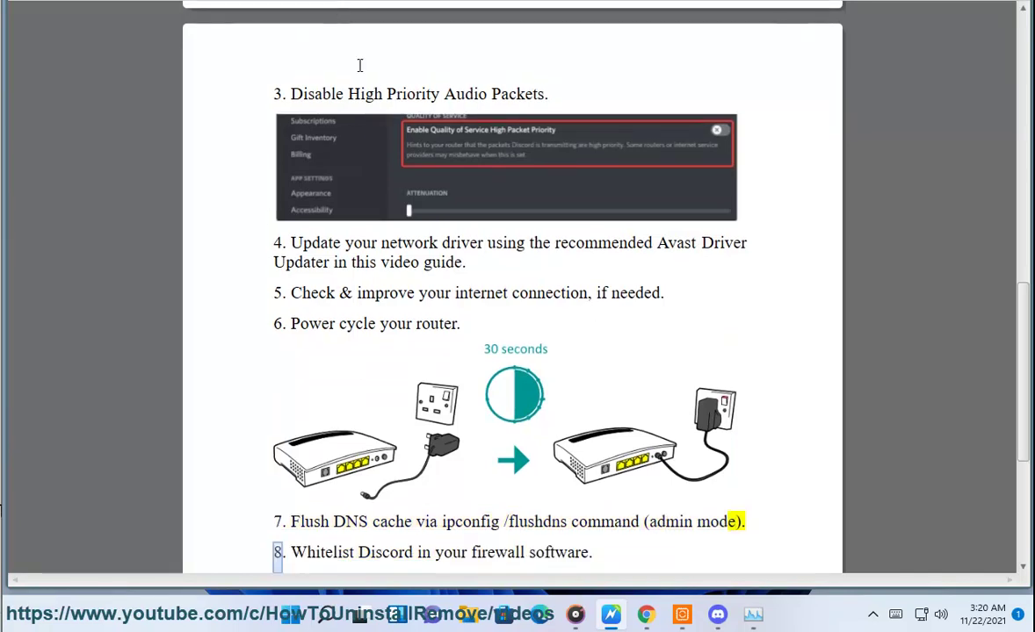
Highlight text in guide steps 3 and 5, including the word 'connection', then bring up Windows search
{"action": "left_click_drag", "start_coordinate": [561, 96], "coordinate": [392, 99]}
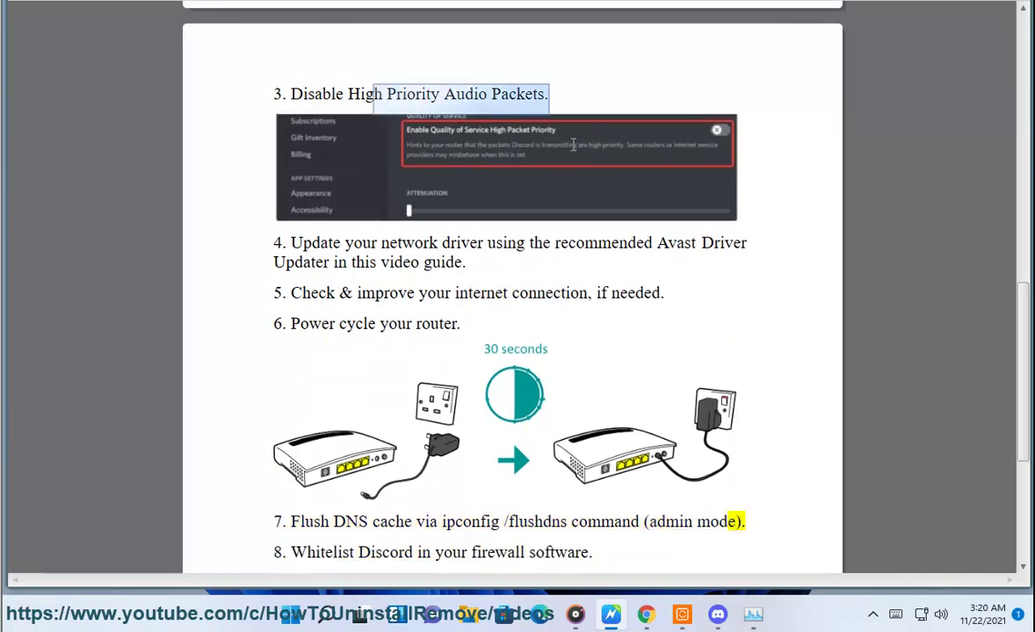
{"action": "left_click", "coordinate": [529, 295]}
{"action": "double_click", "coordinate": [563, 295]}
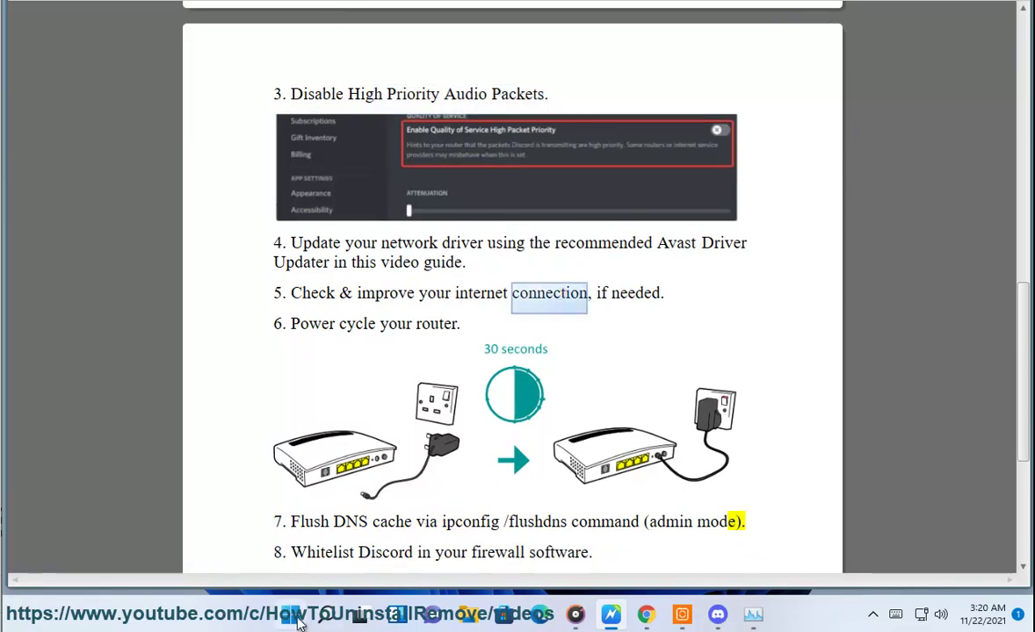
{"action": "left_click", "coordinate": [325, 614]}
Run PING GOOGLE.COM in Command Prompt and highlight the 73 ms reply time
{"action": "left_click", "coordinate": [757, 180]}
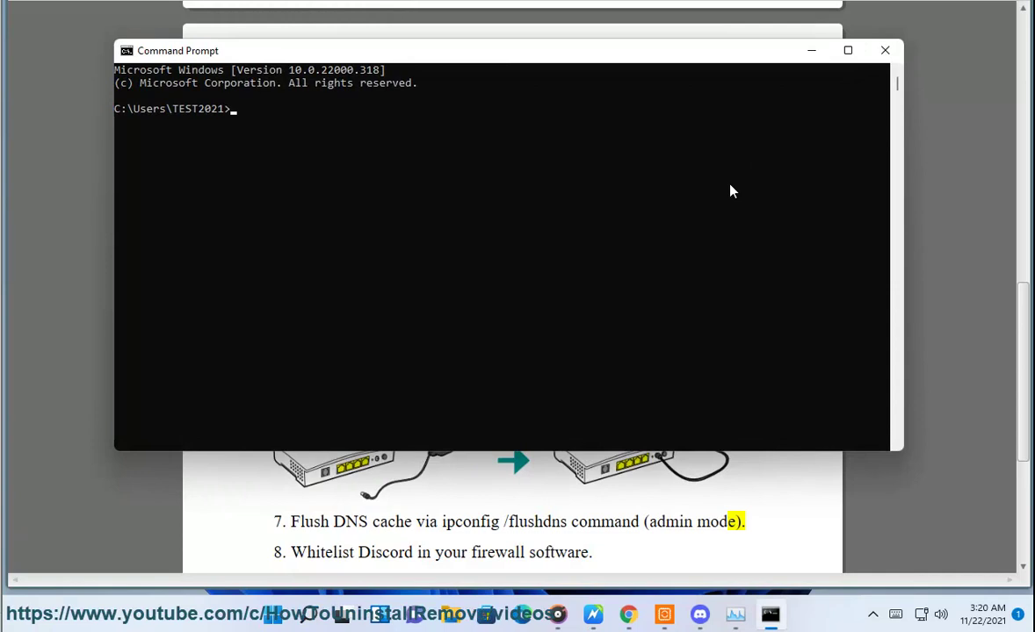
{"action": "type", "text": "PING GOOGL"}
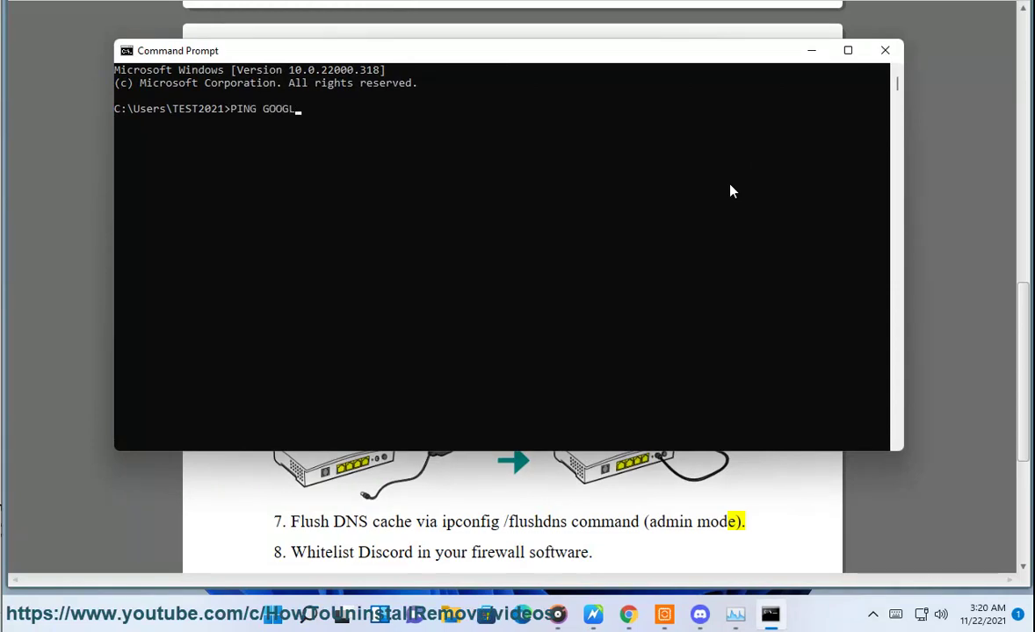
{"action": "type", "text": "E.COM"}
{"action": "key", "text": "Return"}
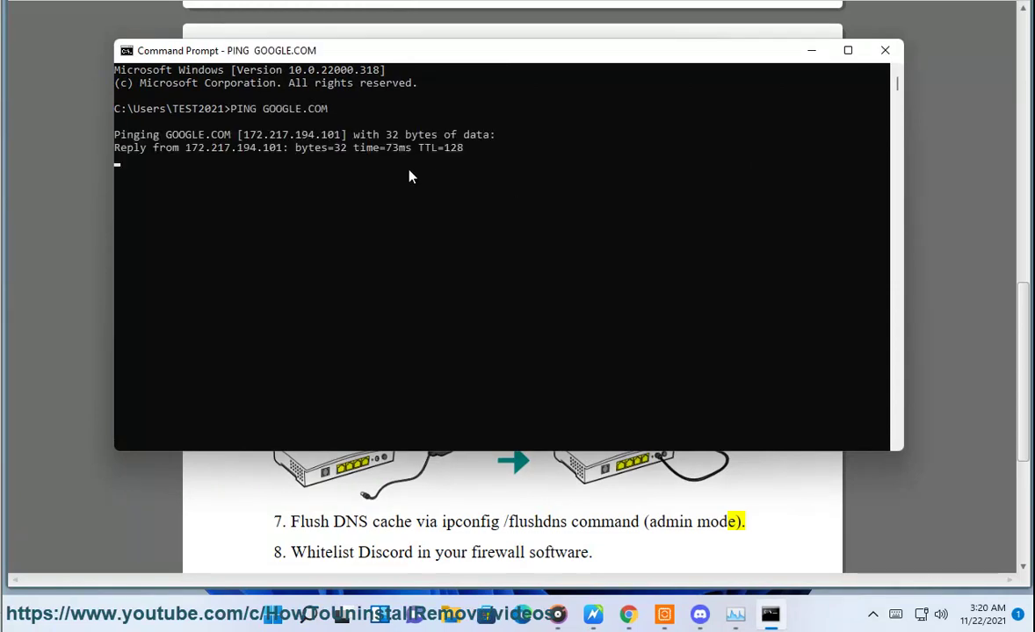
{"action": "left_click", "coordinate": [400, 160]}
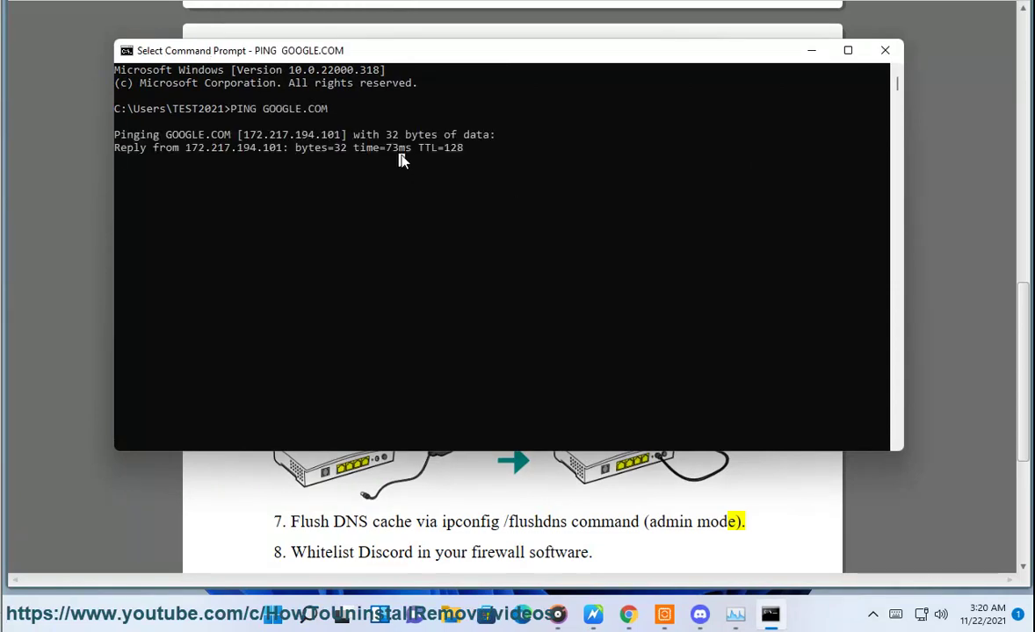
Search Chrome for 'slow windows connection', highlight the Microsoft Support result, and return to Command Prompt
{"action": "left_click", "coordinate": [628, 613]}
{"action": "left_click_drag", "start_coordinate": [314, 116], "coordinate": [94, 122]}
{"action": "type", "text": "SLOW W"}
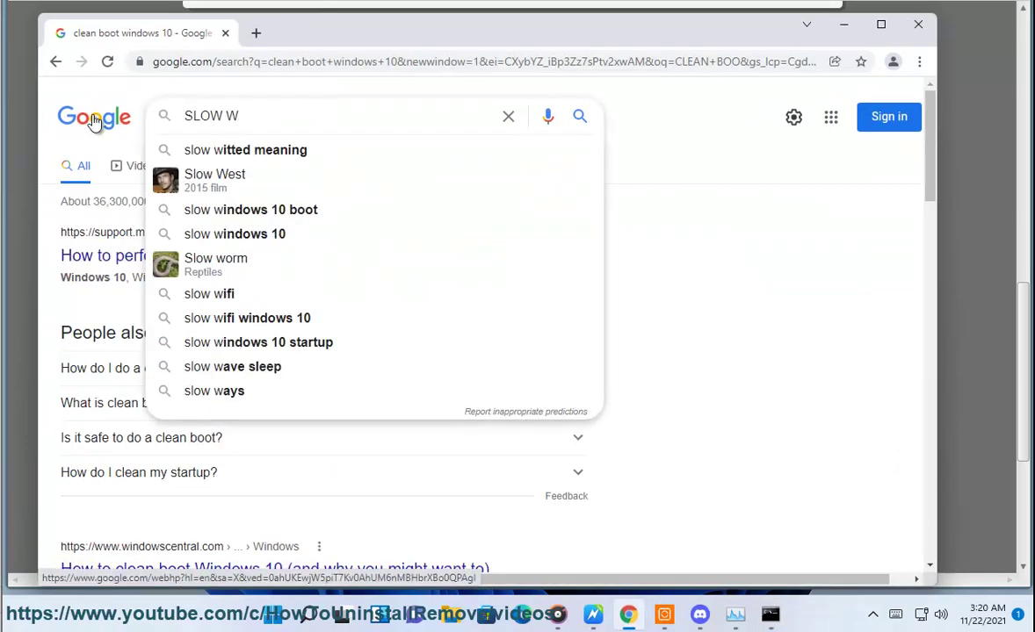
{"action": "type", "text": "INDOWS CO"}
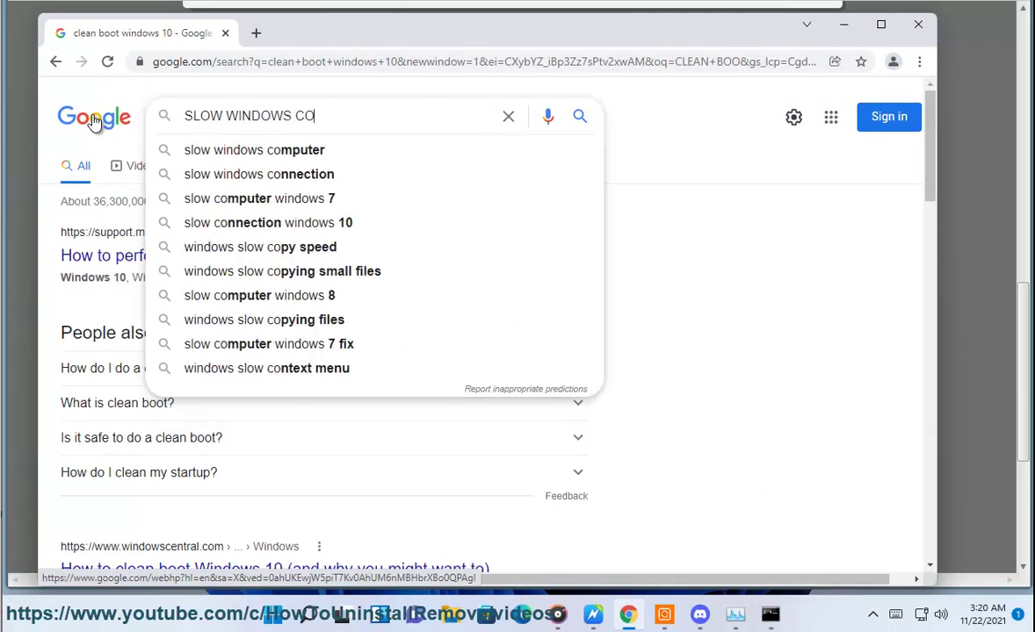
{"action": "left_click", "coordinate": [233, 174]}
{"action": "left_click_drag", "start_coordinate": [492, 255], "coordinate": [19, 229]}
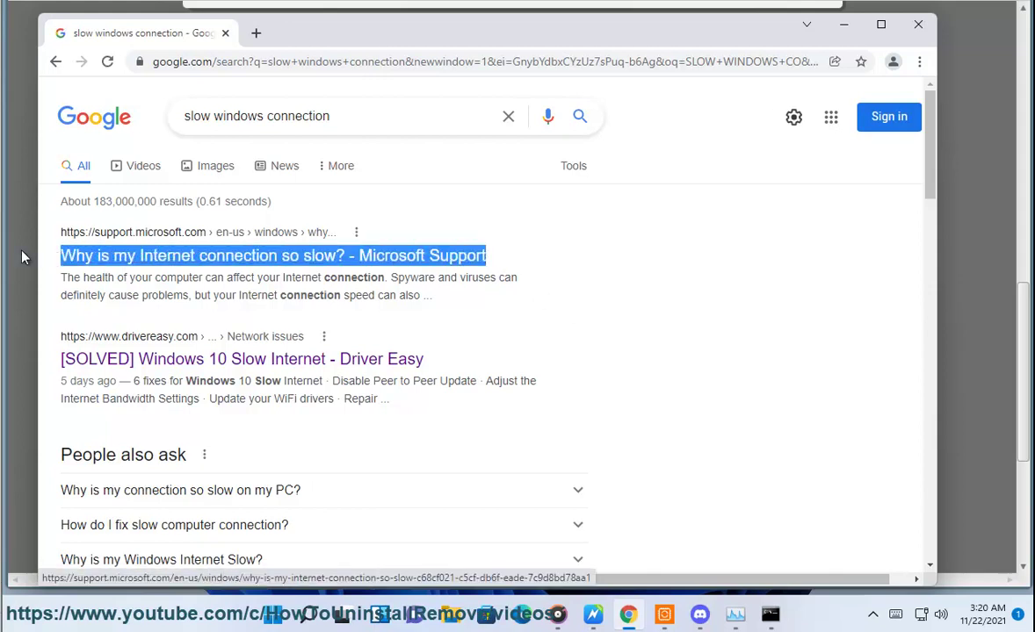
{"action": "left_click", "coordinate": [845, 24]}
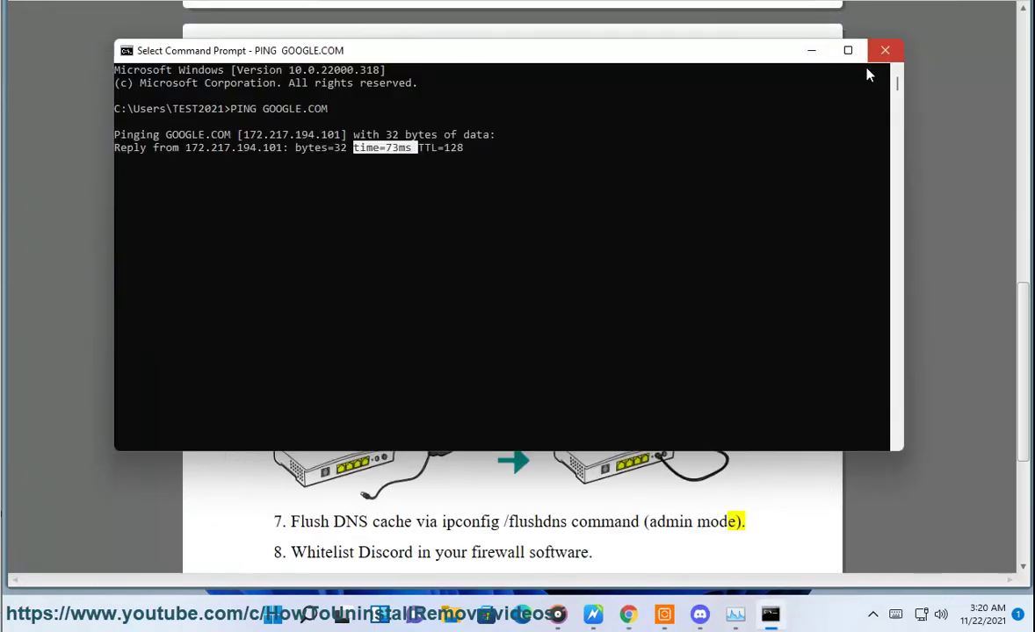
{"action": "right_click", "coordinate": [770, 620]}
{"action": "left_click", "coordinate": [751, 579]}
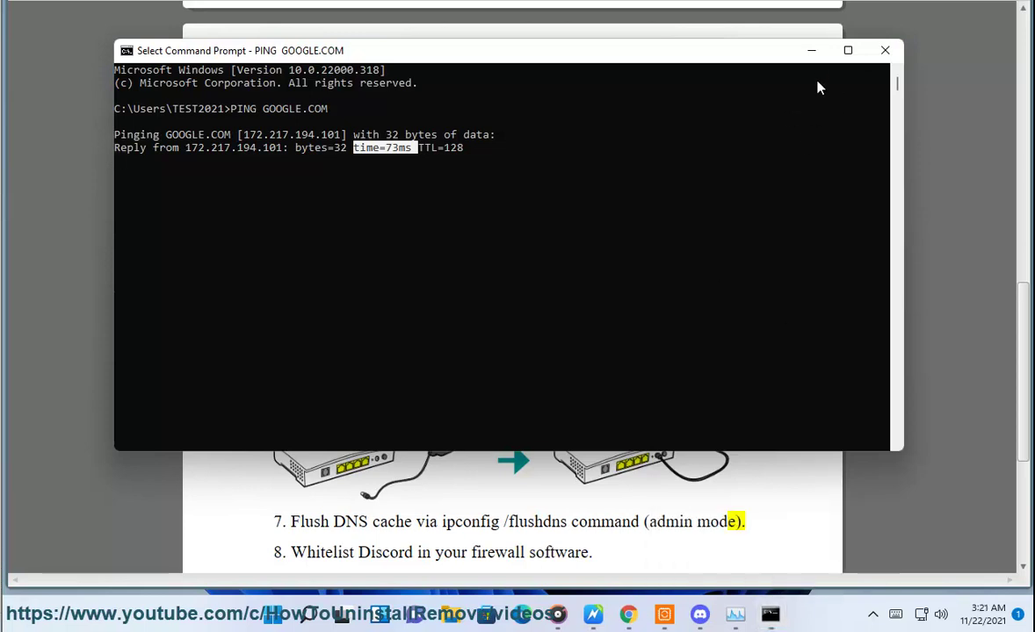
Select the 'ipconfig /flushdns' command text in the guide's step 7
{"action": "left_click", "coordinate": [810, 51]}
{"action": "left_click", "coordinate": [477, 498]}
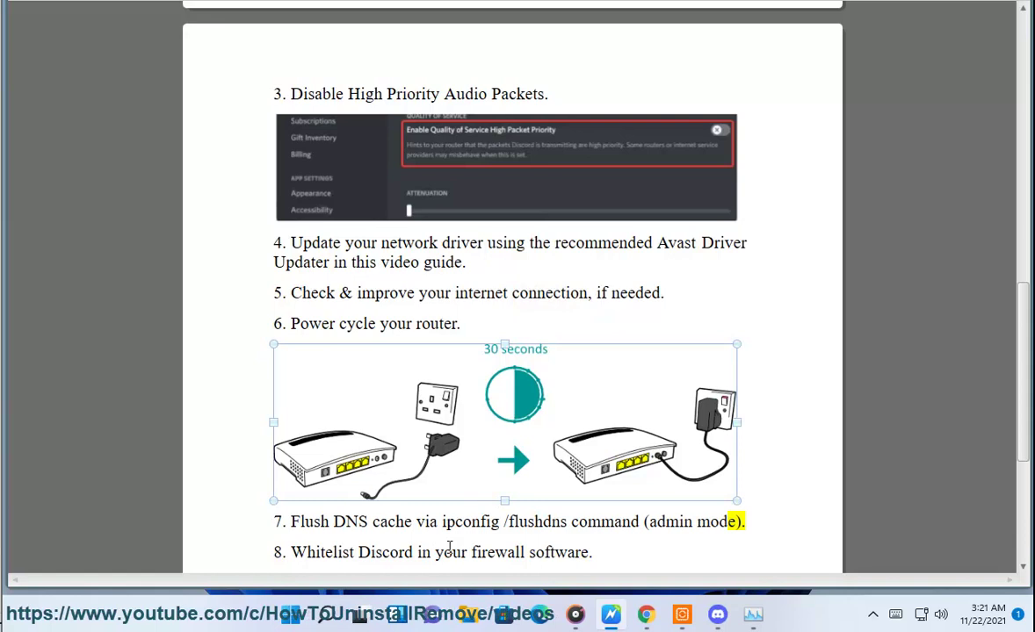
{"action": "left_click", "coordinate": [445, 521]}
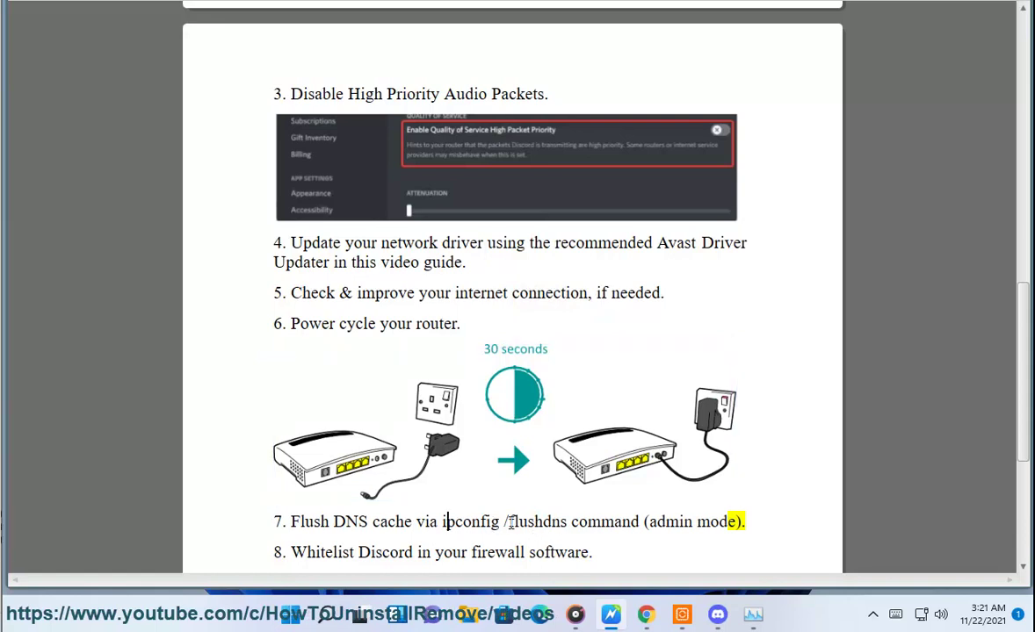
{"action": "double_click", "coordinate": [567, 521]}
{"action": "left_click", "coordinate": [406, 347]}
{"action": "left_click", "coordinate": [575, 531]}
{"action": "left_click_drag", "start_coordinate": [568, 522], "coordinate": [443, 522]}
{"action": "key", "text": "ctrl+c"}
Run ipconfig /flushdns in an administrator Command Prompt, then close the window
{"action": "left_click", "coordinate": [325, 614]}
{"action": "right_click", "coordinate": [763, 185]}
{"action": "left_click", "coordinate": [700, 207]}
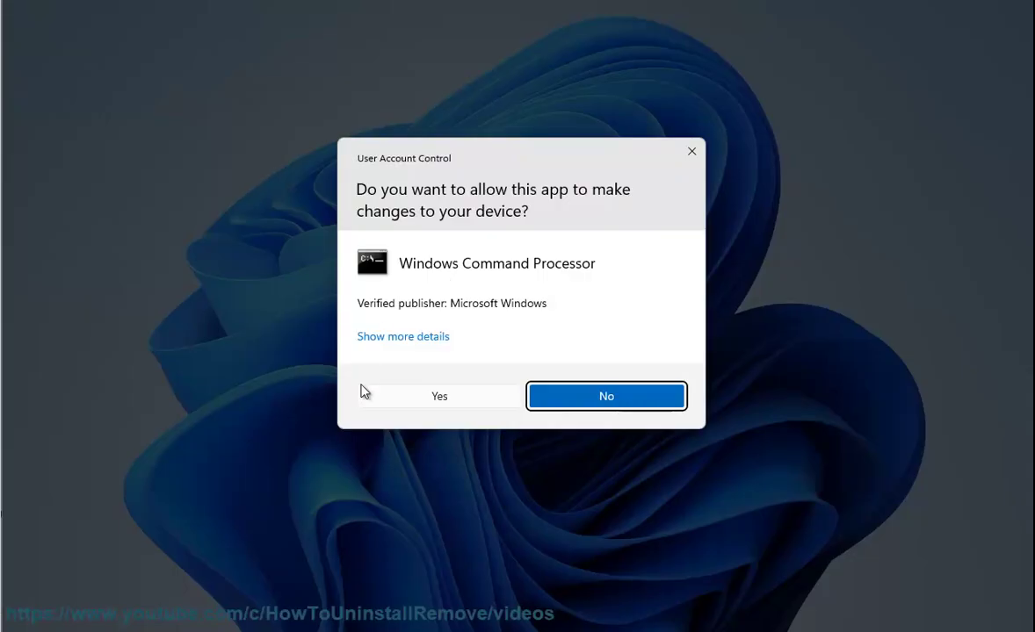
{"action": "left_click", "coordinate": [363, 390]}
{"action": "key", "text": "ctrl+v"}
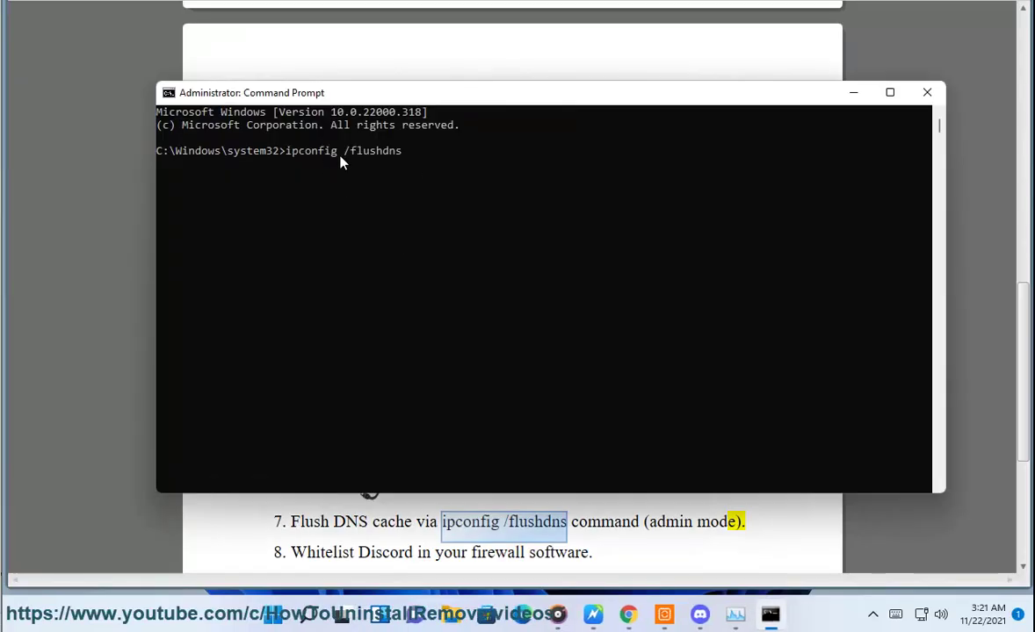
{"action": "key", "text": "Return"}
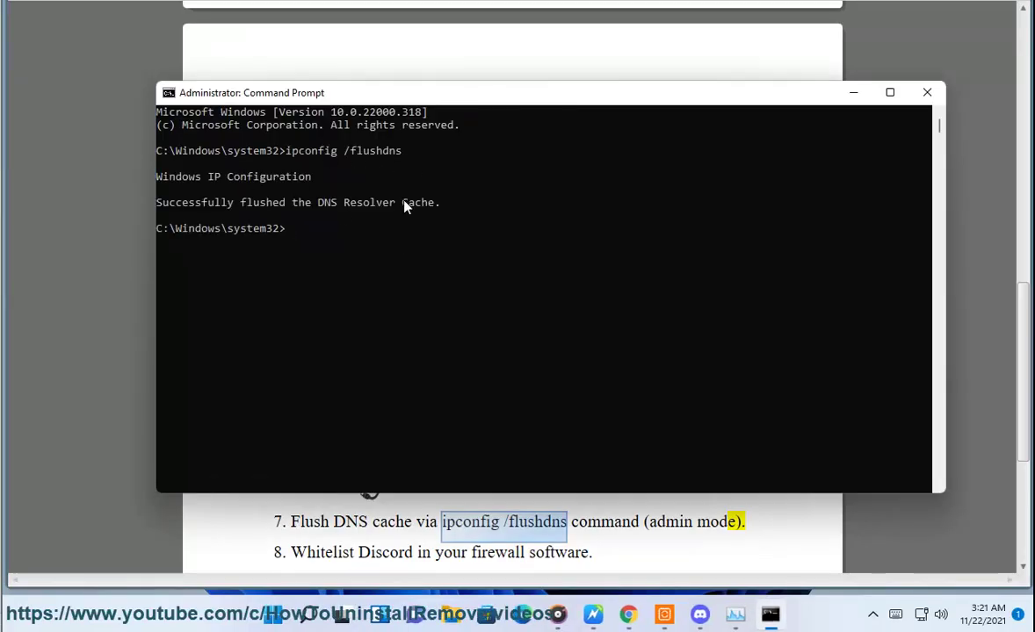
{"action": "left_click", "coordinate": [927, 92]}
Close the command prompt, go to Control Panel's Allow an app through Windows Firewall, and unlock editing
{"action": "left_click", "coordinate": [321, 49]}
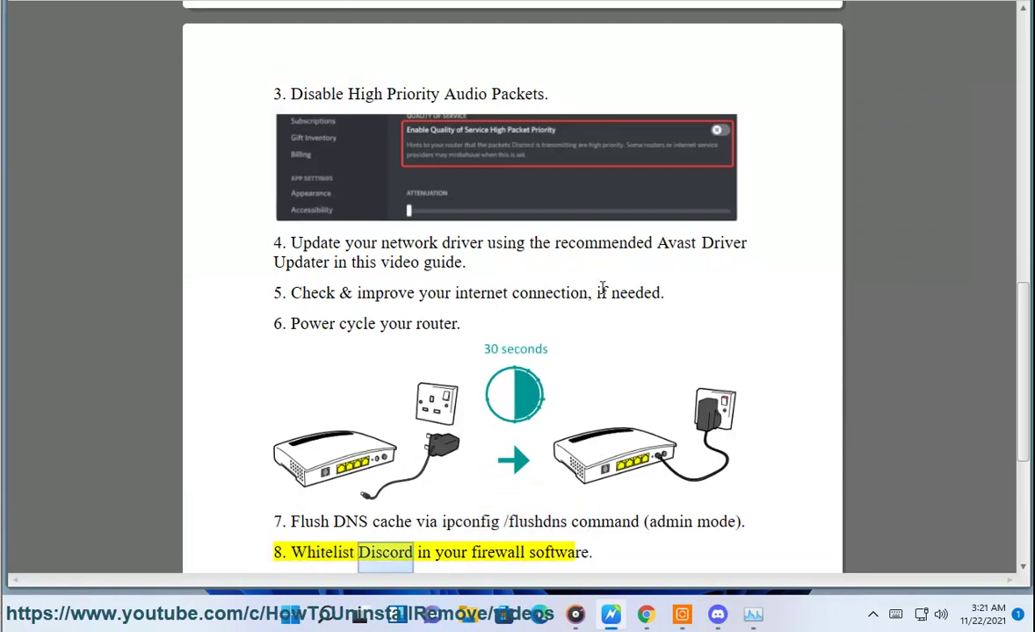
{"action": "scroll", "coordinate": [615, 379], "scroll_direction": "down", "scroll_amount": 1}
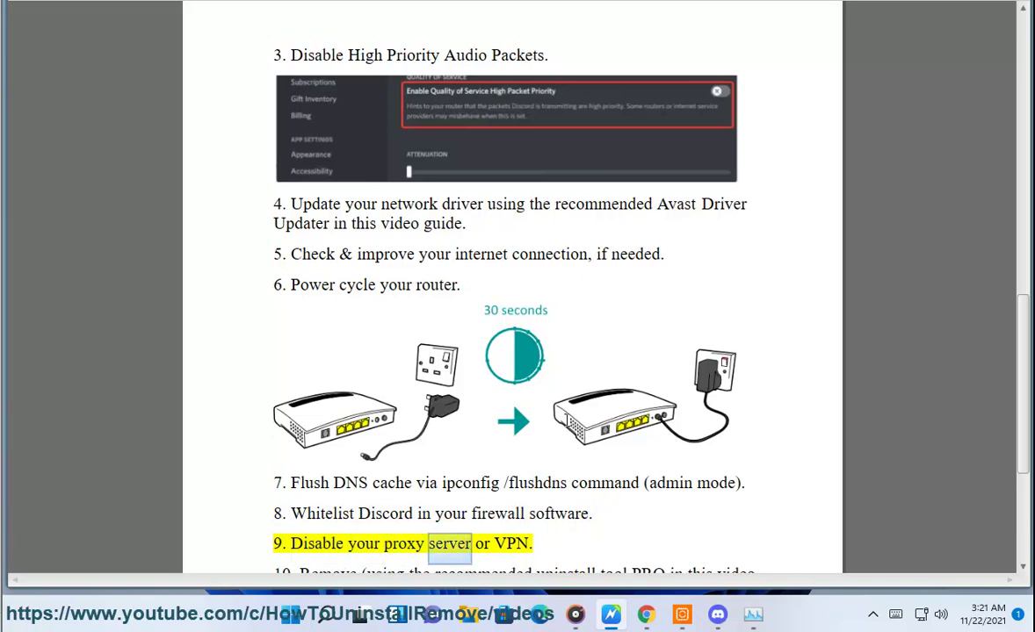
{"action": "scroll", "coordinate": [346, 6], "scroll_direction": "down", "scroll_amount": 1}
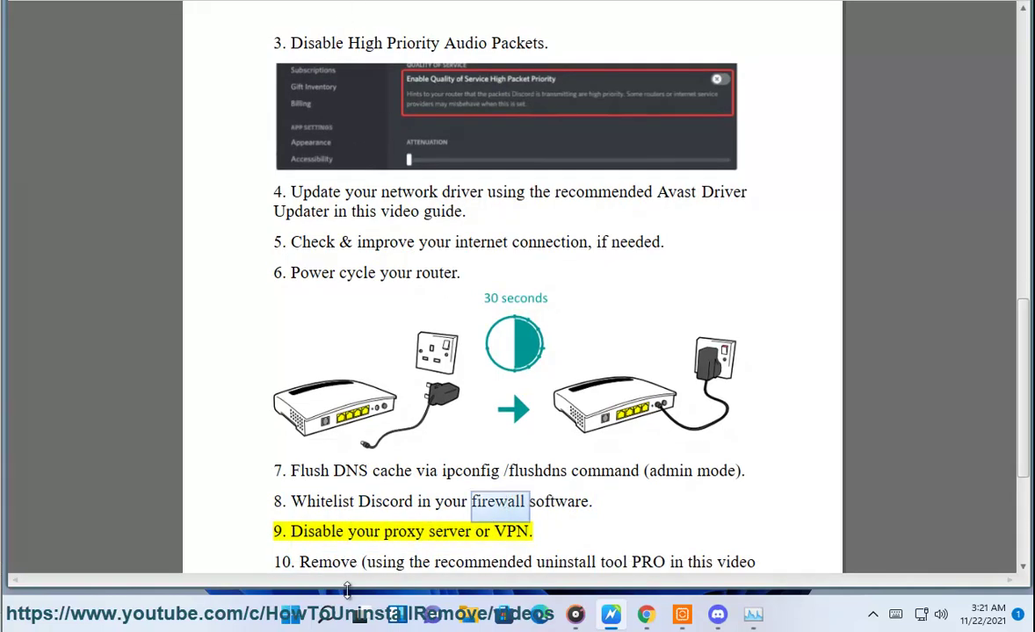
{"action": "left_click", "coordinate": [307, 618]}
{"action": "left_click", "coordinate": [322, 617]}
{"action": "left_click", "coordinate": [376, 188]}
{"action": "left_click", "coordinate": [492, 212]}
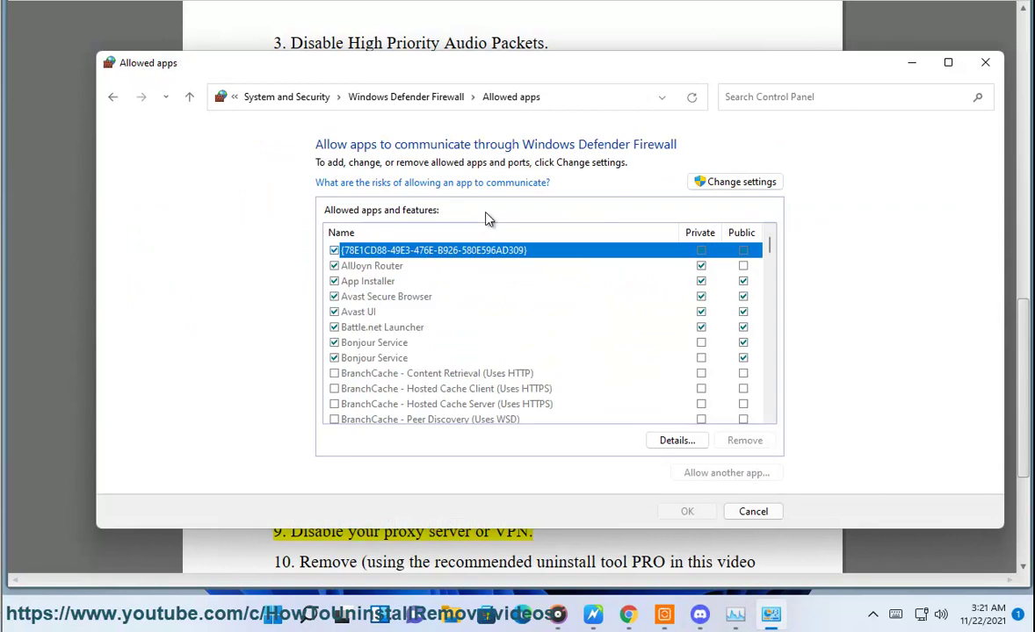
{"action": "left_click", "coordinate": [728, 184]}
Begin allowing another app through the firewall and open its Browse dialog
{"action": "scroll", "coordinate": [444, 351], "scroll_direction": "down", "scroll_amount": 4}
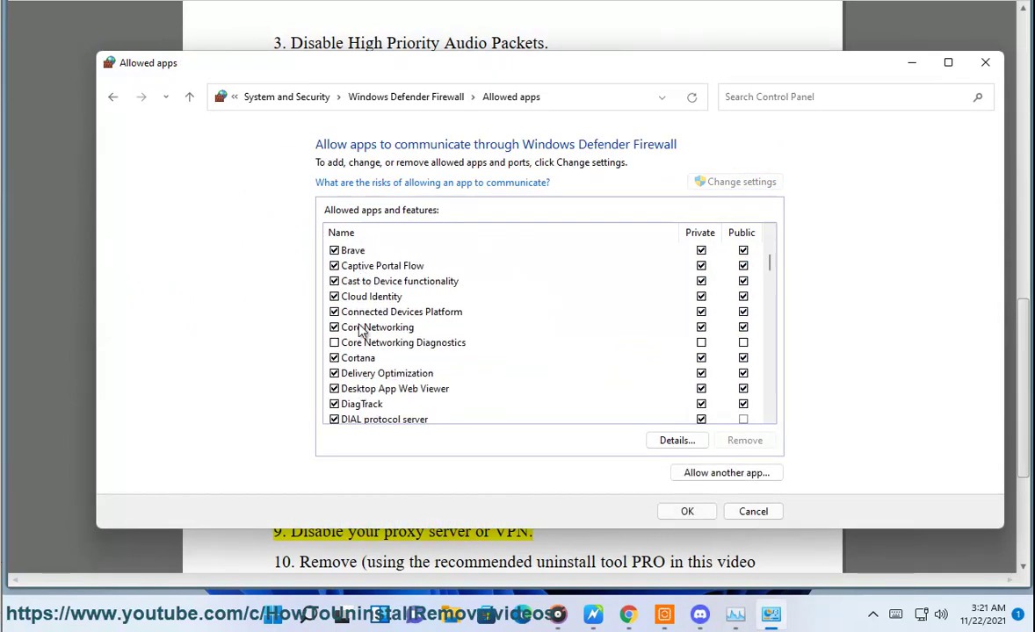
{"action": "scroll", "coordinate": [358, 383], "scroll_direction": "down", "scroll_amount": 1}
{"action": "scroll", "coordinate": [361, 400], "scroll_direction": "down", "scroll_amount": 1}
{"action": "left_click", "coordinate": [491, 373]}
{"action": "left_click", "coordinate": [732, 473]}
{"action": "left_click", "coordinate": [667, 378]}
Look through Local Disk (C:) in Program Files and Program Files (x86) for Discord
{"action": "left_click", "coordinate": [559, 198]}
{"action": "scroll", "coordinate": [474, 364], "scroll_direction": "down", "scroll_amount": 3}
{"action": "left_click", "coordinate": [458, 402]}
{"action": "scroll", "coordinate": [667, 342], "scroll_direction": "down", "scroll_amount": 5}
{"action": "double_click", "coordinate": [631, 398]}
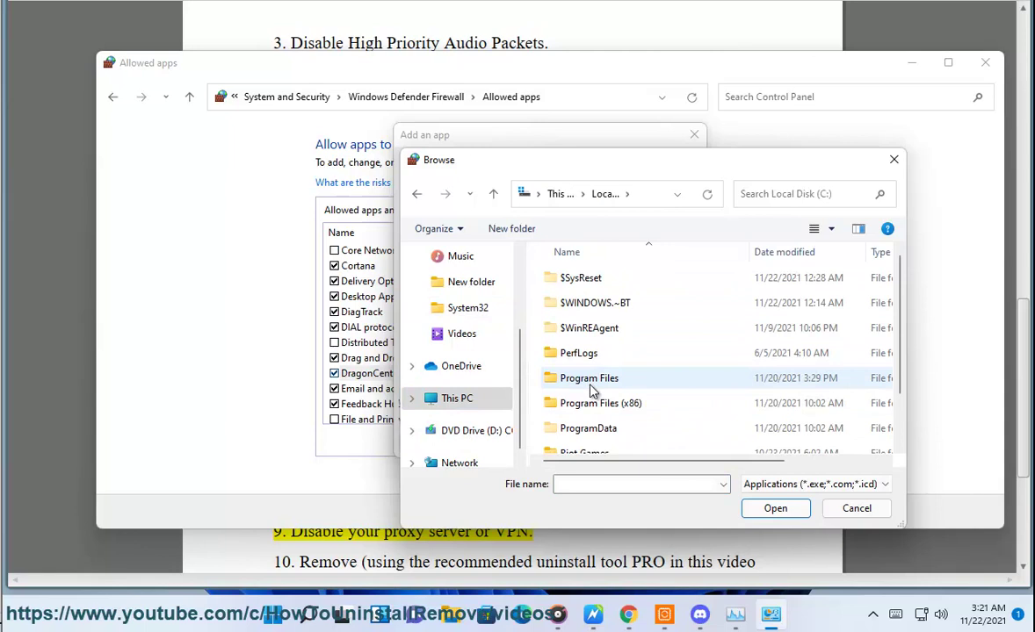
{"action": "double_click", "coordinate": [594, 379]}
{"action": "scroll", "coordinate": [604, 350], "scroll_direction": "down", "scroll_amount": 1}
{"action": "scroll", "coordinate": [604, 349], "scroll_direction": "down", "scroll_amount": 1}
{"action": "scroll", "coordinate": [605, 349], "scroll_direction": "up", "scroll_amount": 2}
{"action": "scroll", "coordinate": [605, 349], "scroll_direction": "down", "scroll_amount": 3}
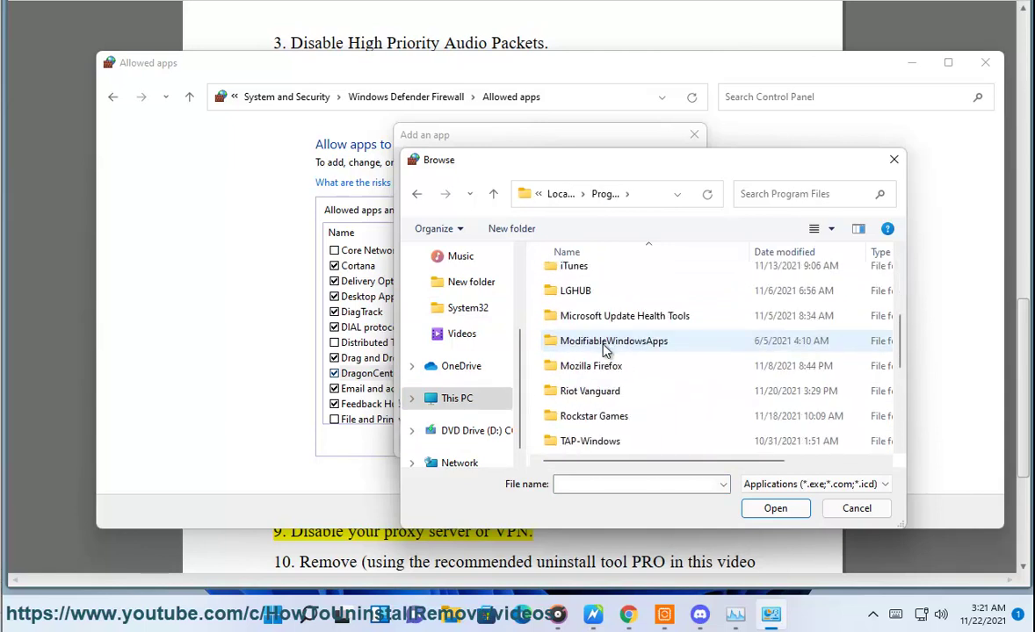
{"action": "left_click", "coordinate": [560, 194]}
{"action": "left_click", "coordinate": [590, 404]}
{"action": "double_click", "coordinate": [591, 404]}
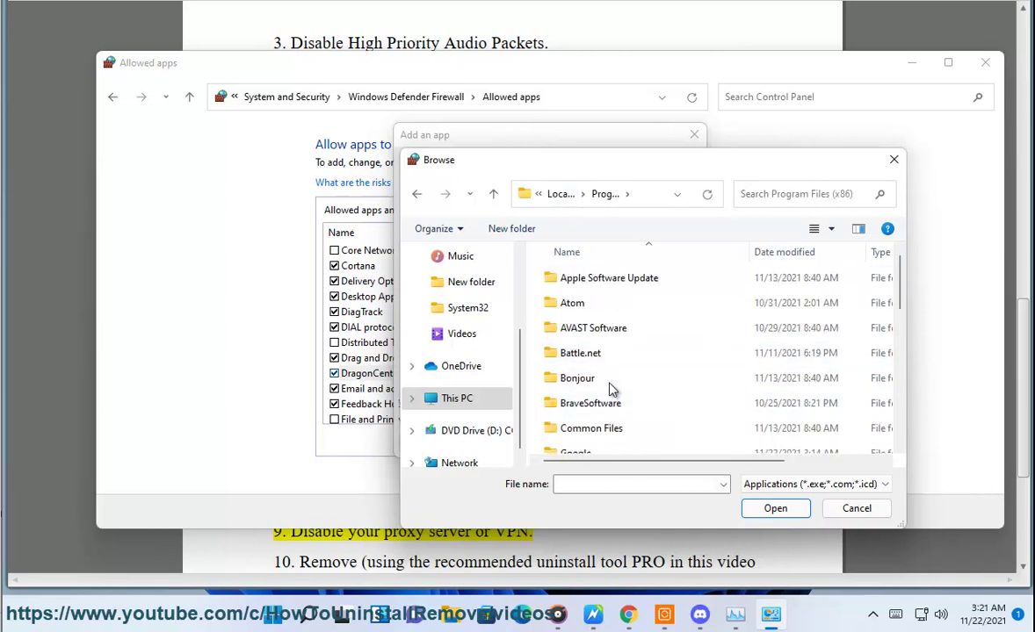
Cancel the Add an app dialog, minimize the allowed apps window and show the desktop
{"action": "left_click", "coordinate": [856, 508]}
{"action": "left_click", "coordinate": [693, 135]}
{"action": "left_click", "coordinate": [909, 67]}
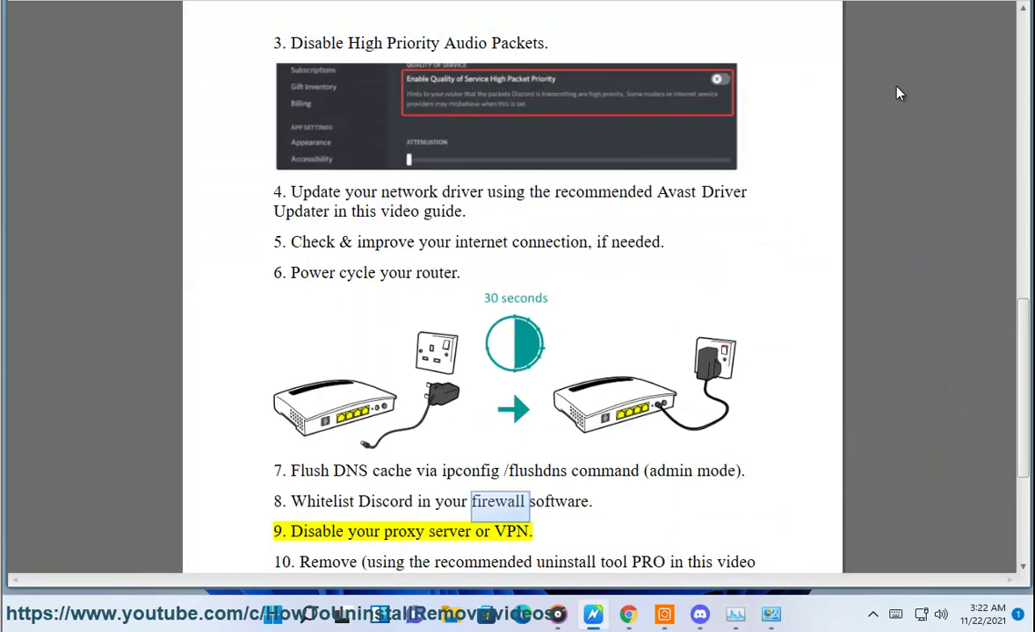
{"action": "key", "text": "super+d"}
Open the Discord shortcut's file location and select the folder path in Update.exe Properties
{"action": "right_click", "coordinate": [151, 200]}
{"action": "left_click", "coordinate": [199, 298]}
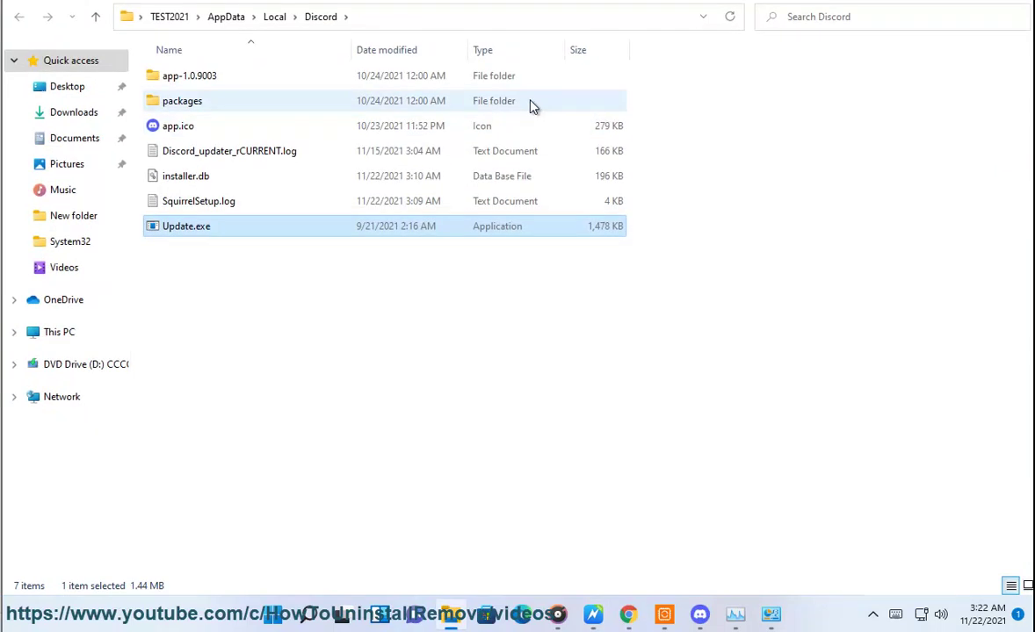
{"action": "right_click", "coordinate": [199, 227]}
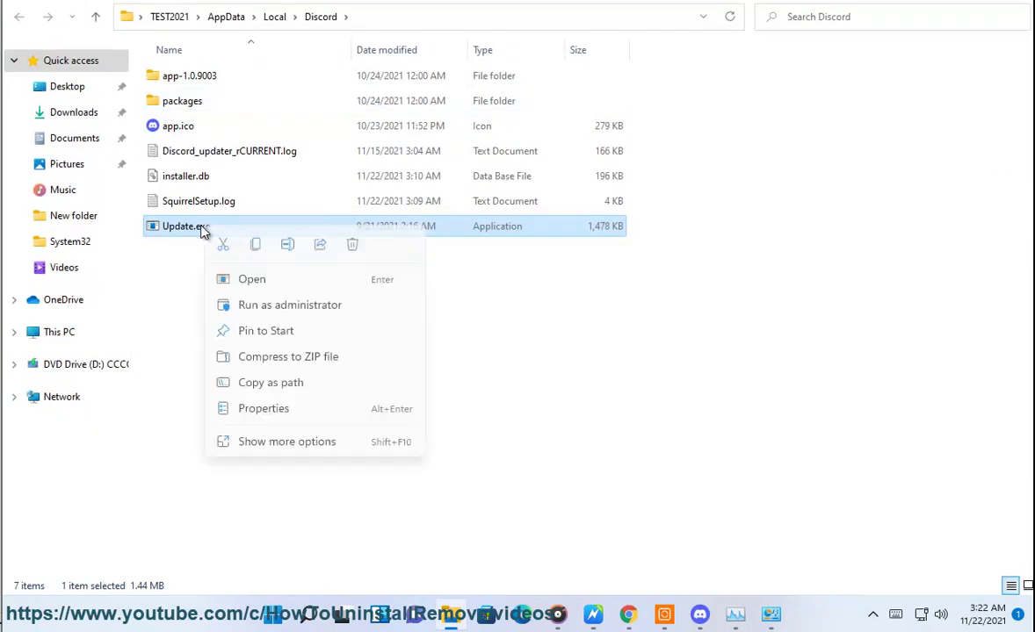
{"action": "left_click", "coordinate": [248, 410]}
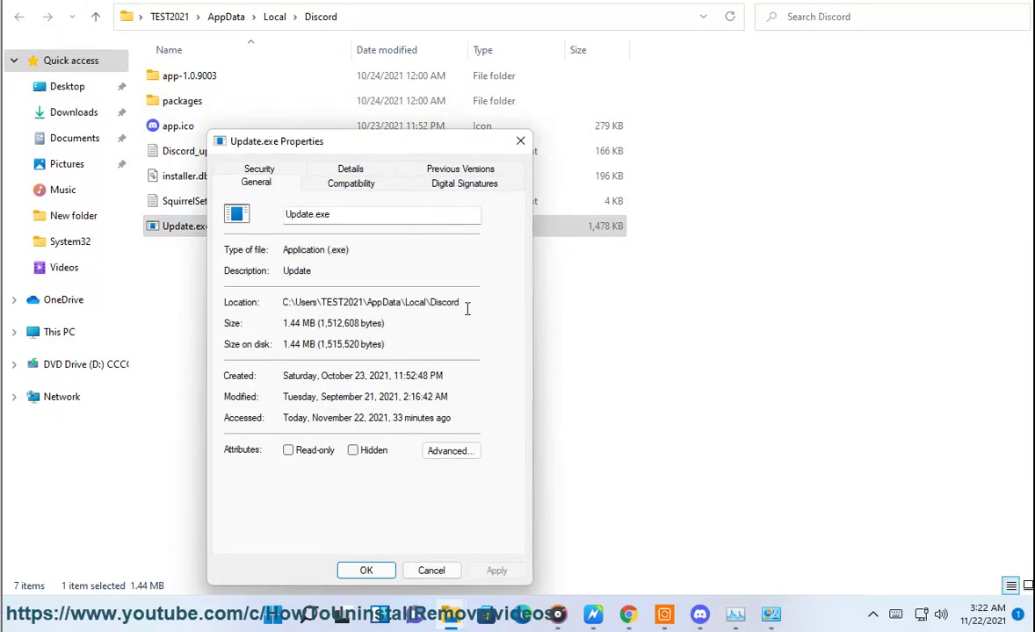
{"action": "left_click_drag", "start_coordinate": [468, 308], "coordinate": [290, 302]}
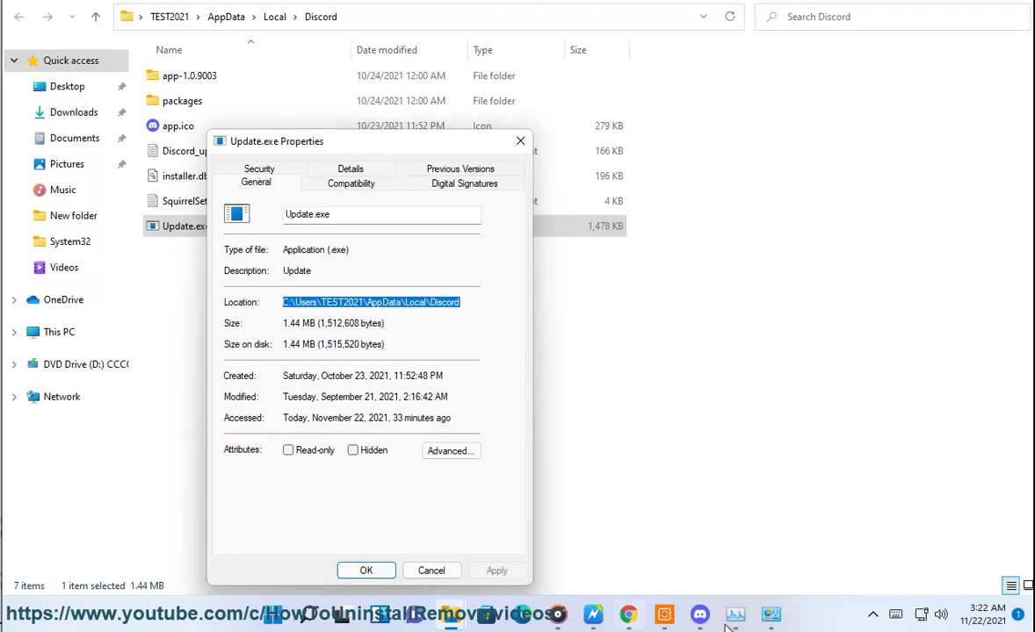
In Allow another app, paste the Discord folder path and choose Update.exe
{"action": "left_click", "coordinate": [771, 614]}
{"action": "left_click", "coordinate": [731, 473]}
{"action": "left_click", "coordinate": [641, 387]}
{"action": "left_click", "coordinate": [610, 489]}
{"action": "type", "text": "C:\\Users\\TEST2021\\AppData\\Local\\Discord"}
{"action": "left_click", "coordinate": [778, 512]}
{"action": "left_click", "coordinate": [575, 329]}
{"action": "left_click", "coordinate": [795, 511]}
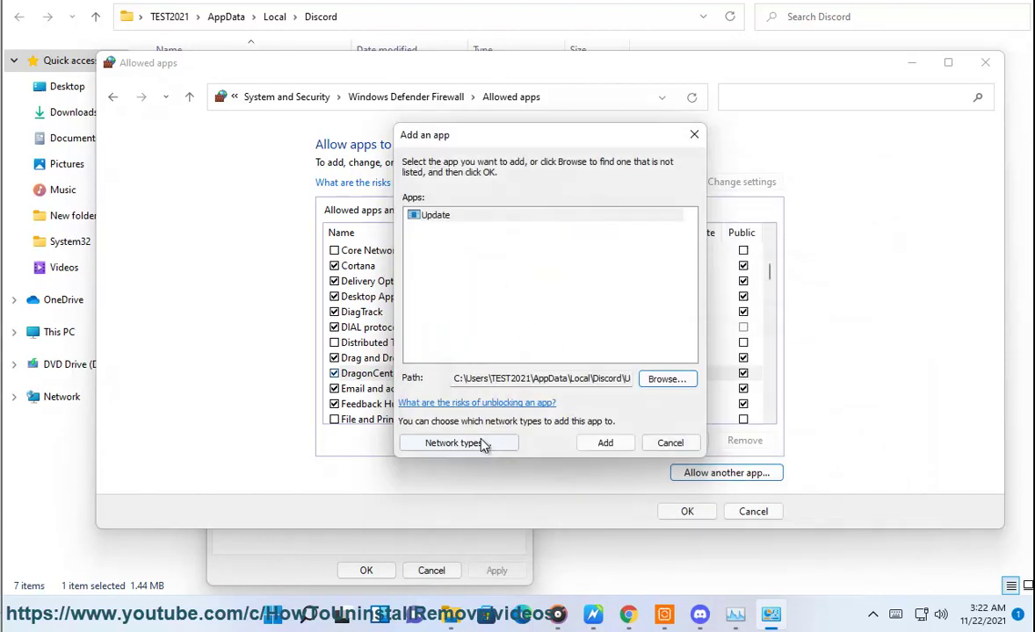
Keep Private and Public network types for Update and add it to the allowed apps
{"action": "left_click", "coordinate": [480, 444]}
{"action": "left_click", "coordinate": [577, 355]}
{"action": "left_click", "coordinate": [608, 443]}
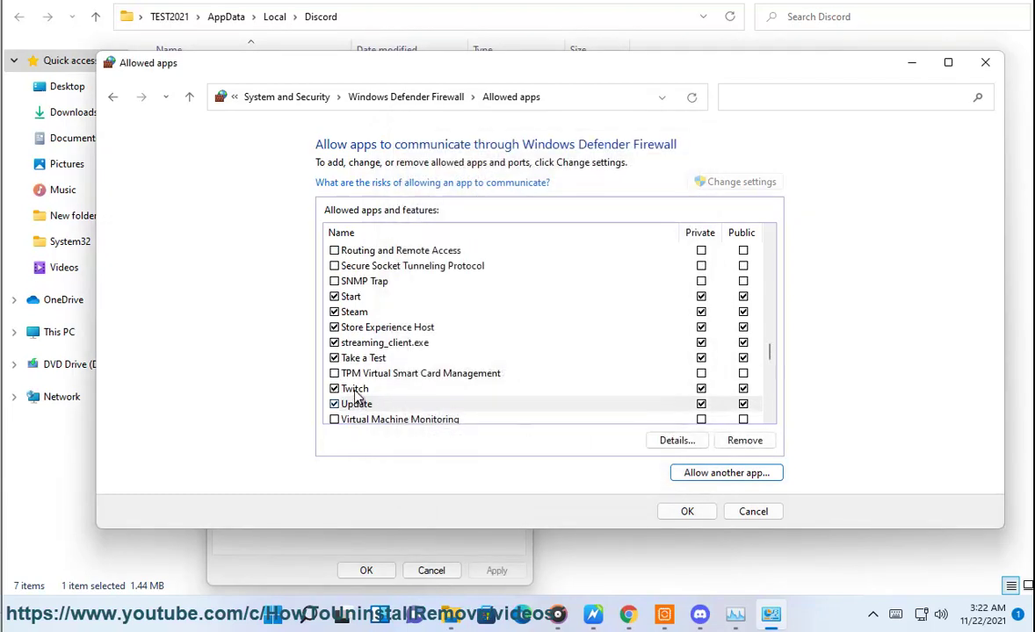
Find the Update entry in the allowed apps list and verify its path in the details
{"action": "scroll", "coordinate": [424, 360], "scroll_direction": "up", "scroll_amount": 20}
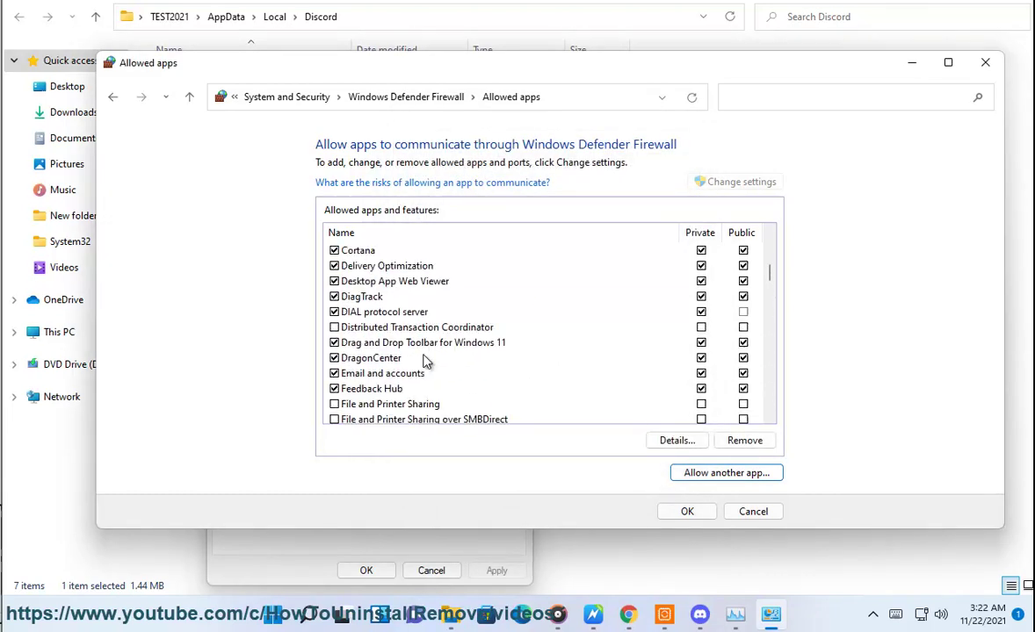
{"action": "scroll", "coordinate": [417, 369], "scroll_direction": "down", "scroll_amount": 4}
{"action": "scroll", "coordinate": [395, 371], "scroll_direction": "down", "scroll_amount": 1}
{"action": "scroll", "coordinate": [362, 360], "scroll_direction": "down", "scroll_amount": 2}
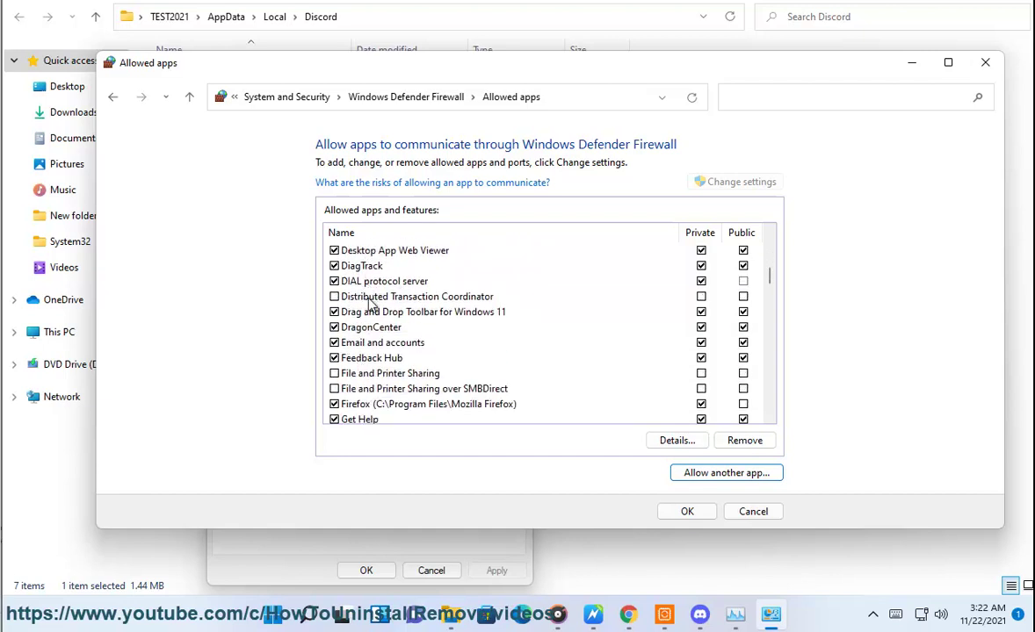
{"action": "left_click", "coordinate": [371, 357]}
{"action": "key", "text": "u"}
{"action": "double_click", "coordinate": [508, 254]}
{"action": "left_click_drag", "start_coordinate": [595, 299], "coordinate": [644, 366]}
{"action": "left_click", "coordinate": [608, 371]}
Save the allowed apps, close Control Panel and Update.exe Properties, and bring back the Discord fix guide
{"action": "left_click", "coordinate": [687, 513]}
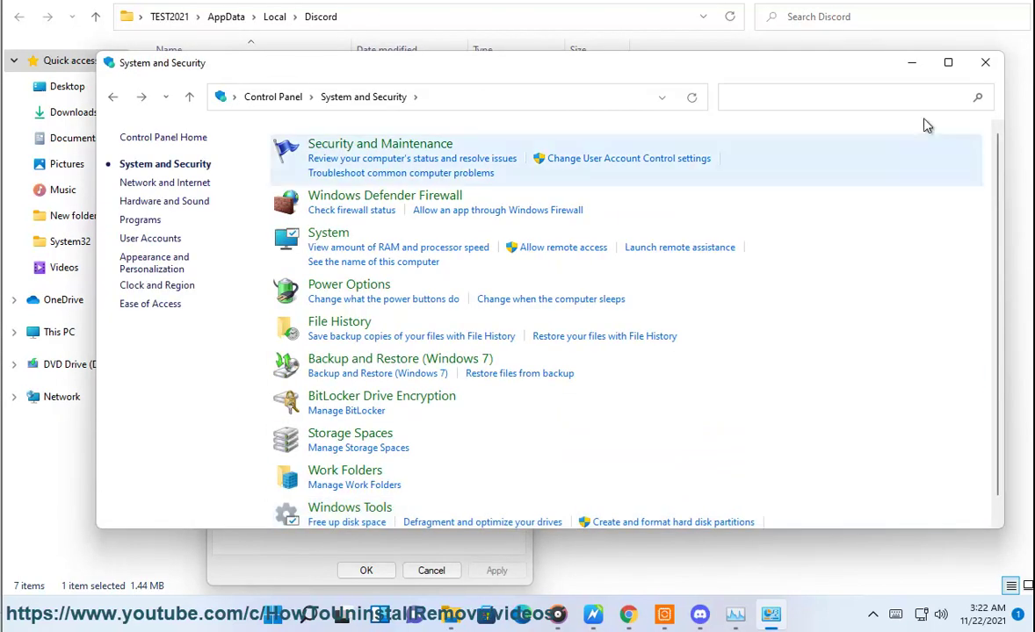
{"action": "left_click", "coordinate": [974, 70]}
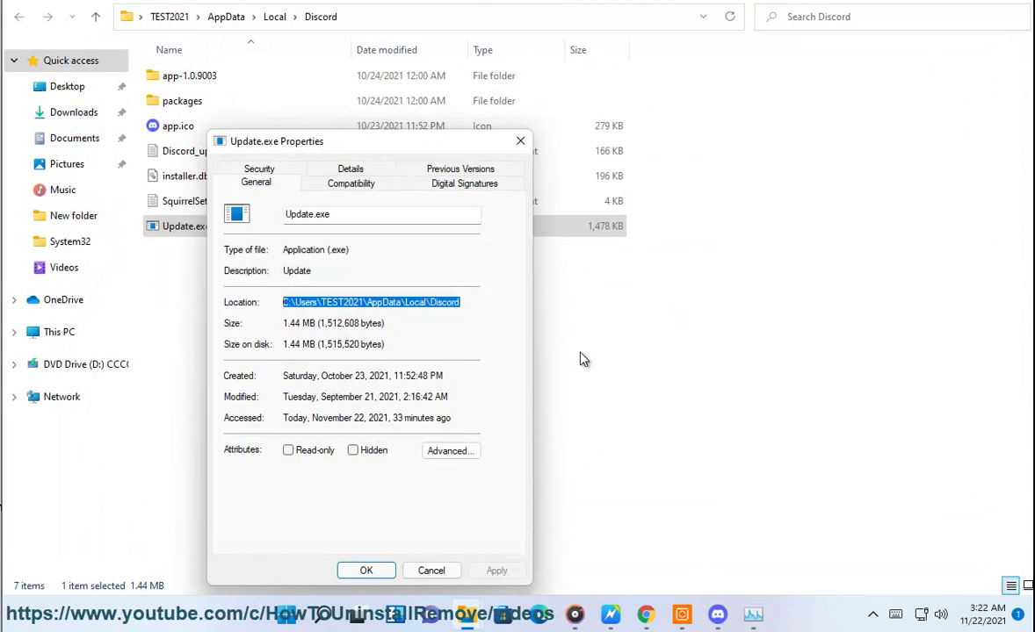
{"action": "left_click", "coordinate": [520, 148]}
{"action": "key", "text": "super+d"}
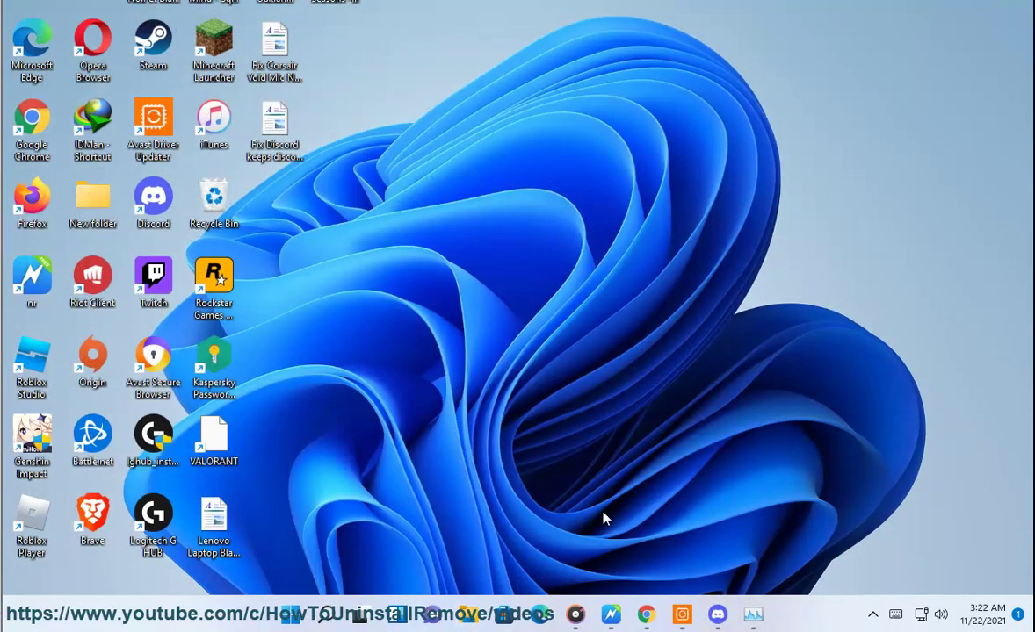
{"action": "left_click", "coordinate": [610, 614]}
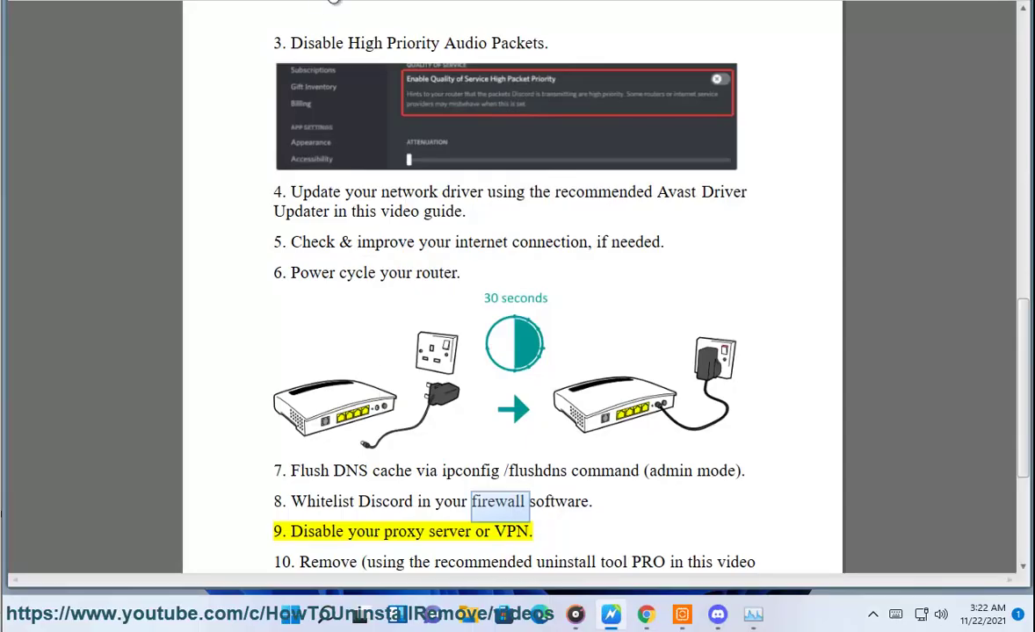